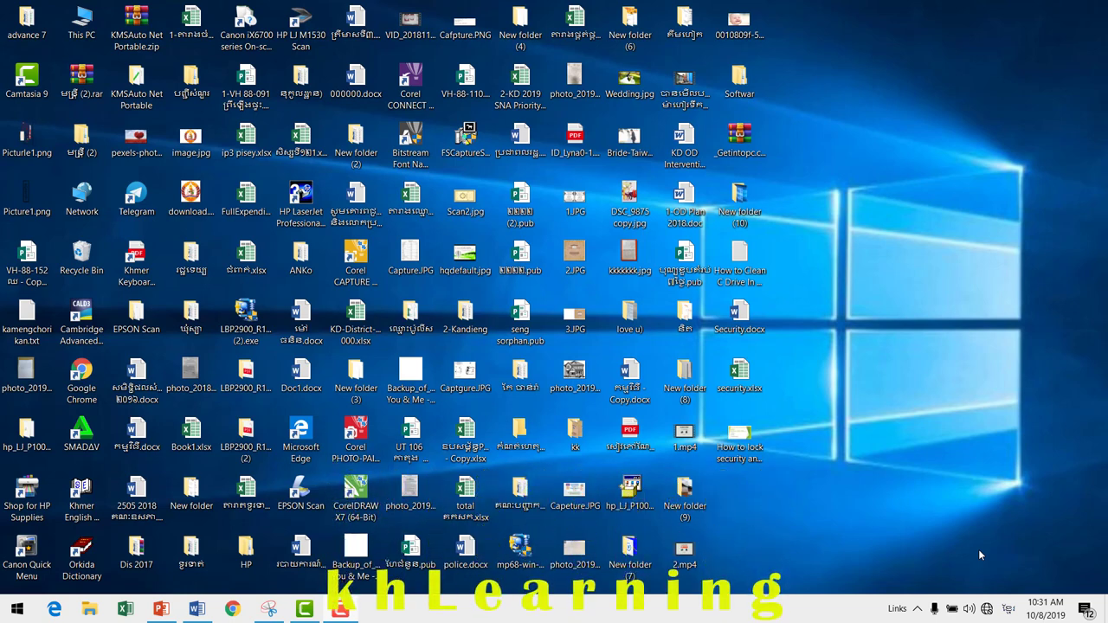
- Refresh the Windows desktop twice from its right-click menu
right_click(901, 220)
left_click(947, 287)
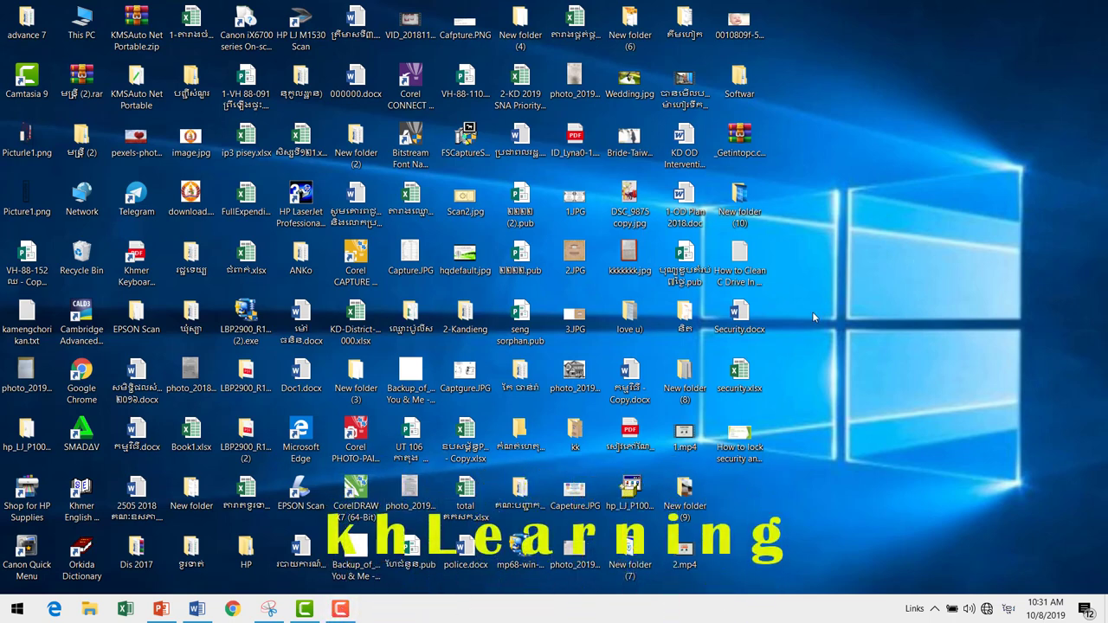
right_click(851, 286)
left_click(892, 344)
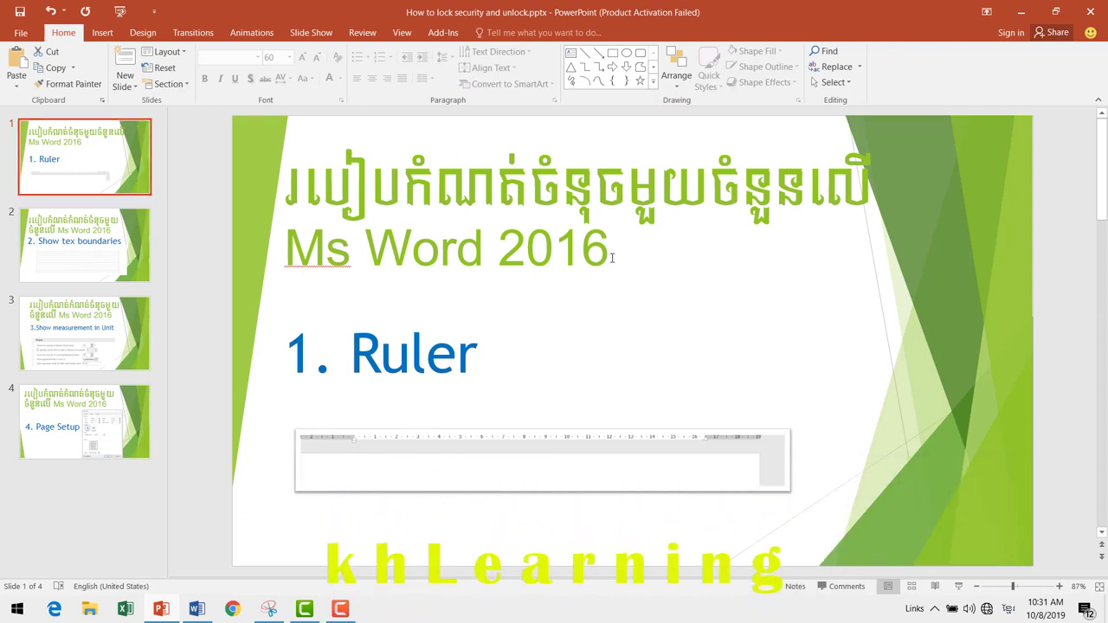
- Select and then deselect the slide 1 title, placing the cursor in the 1. Ruler text
left_click_drag(615, 251, 582, 252)
key("ctrl+a")
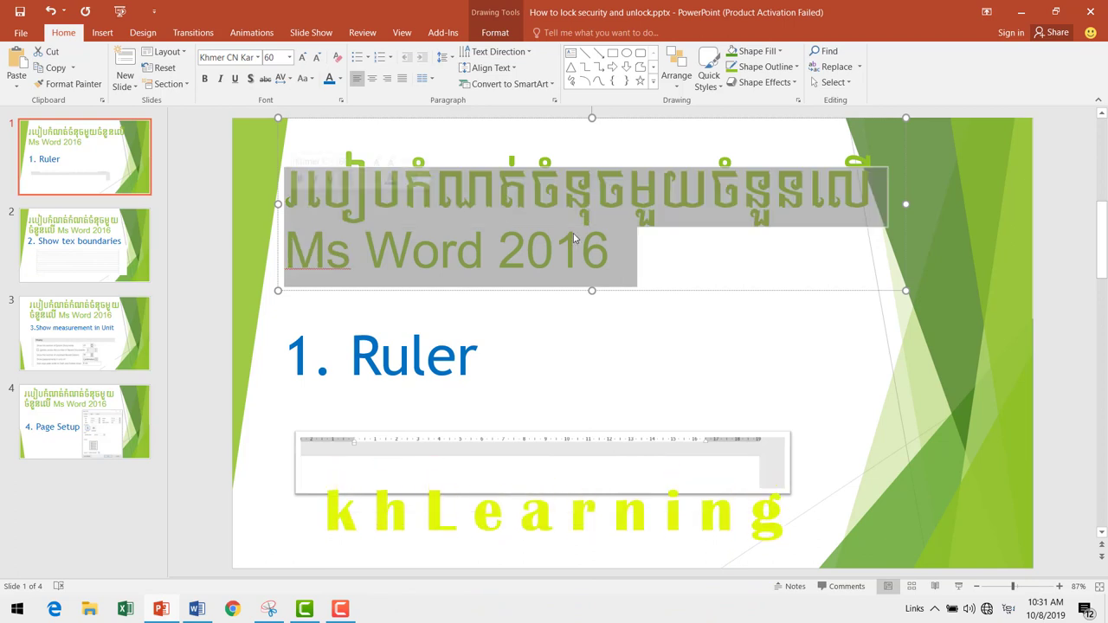
left_click(618, 256)
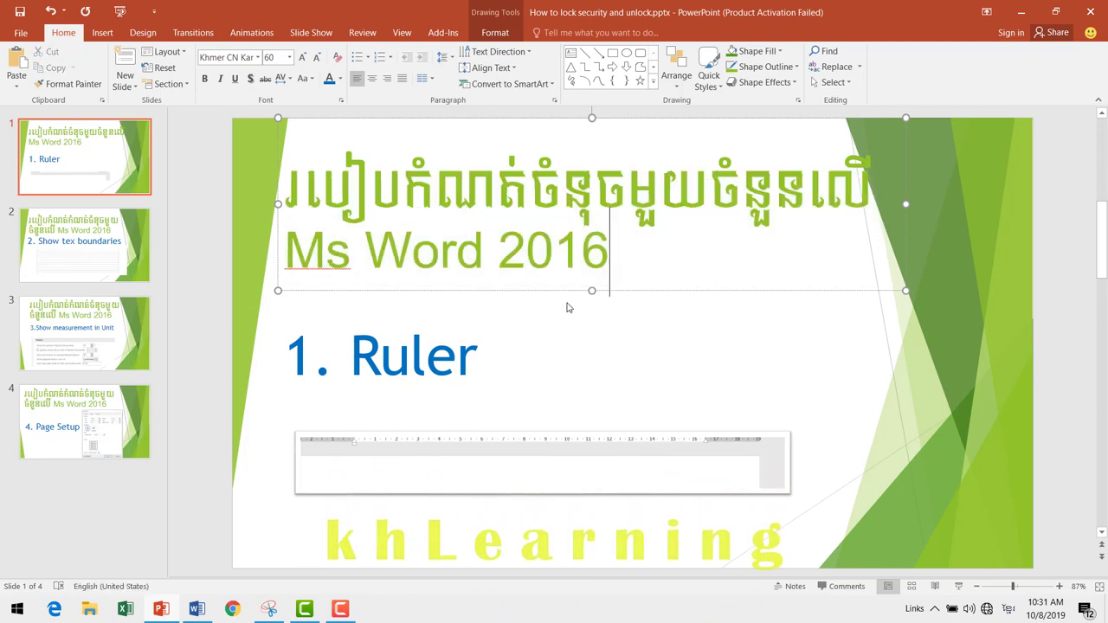
left_click(371, 367)
- Browse slides 2, 3 and 4: text boundaries, measurement units and Page Setup
left_click(26, 252)
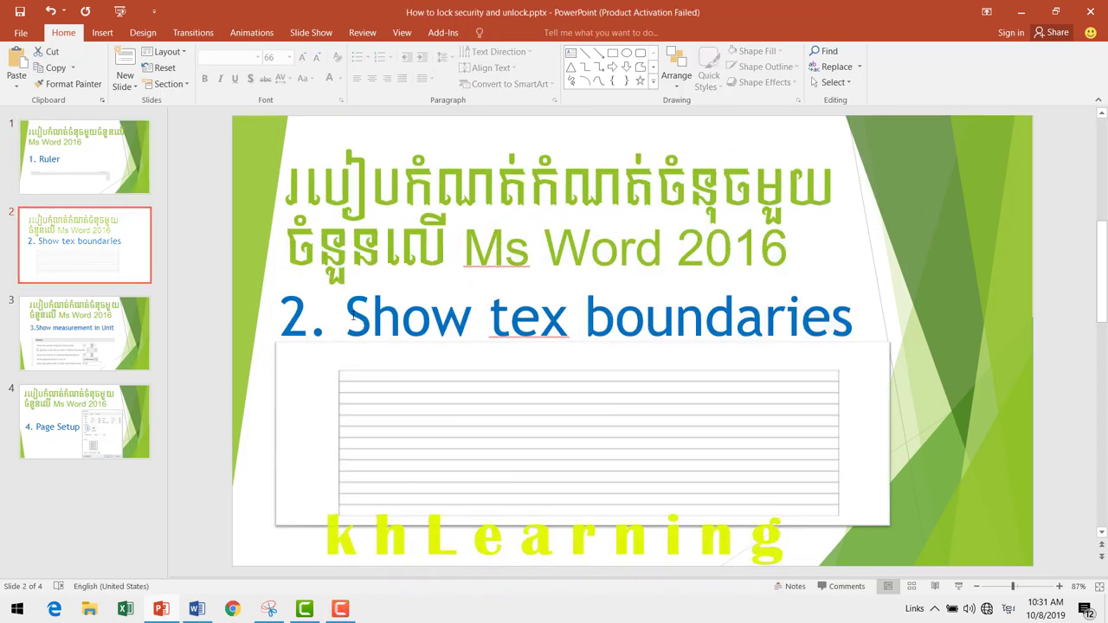
left_click(352, 318)
left_click(113, 359)
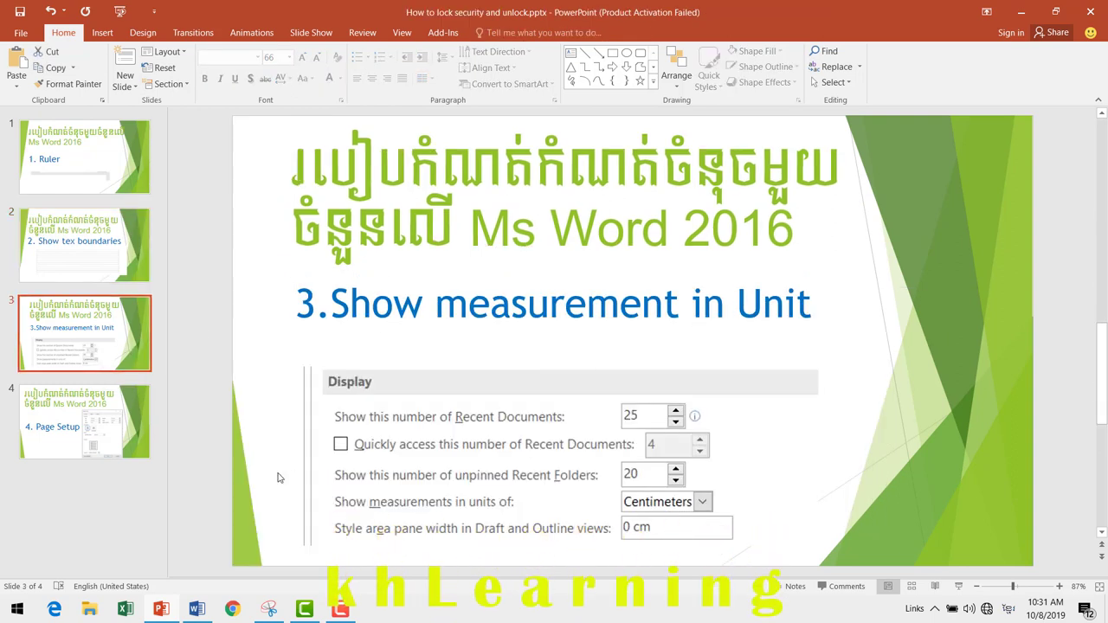
left_click(93, 433)
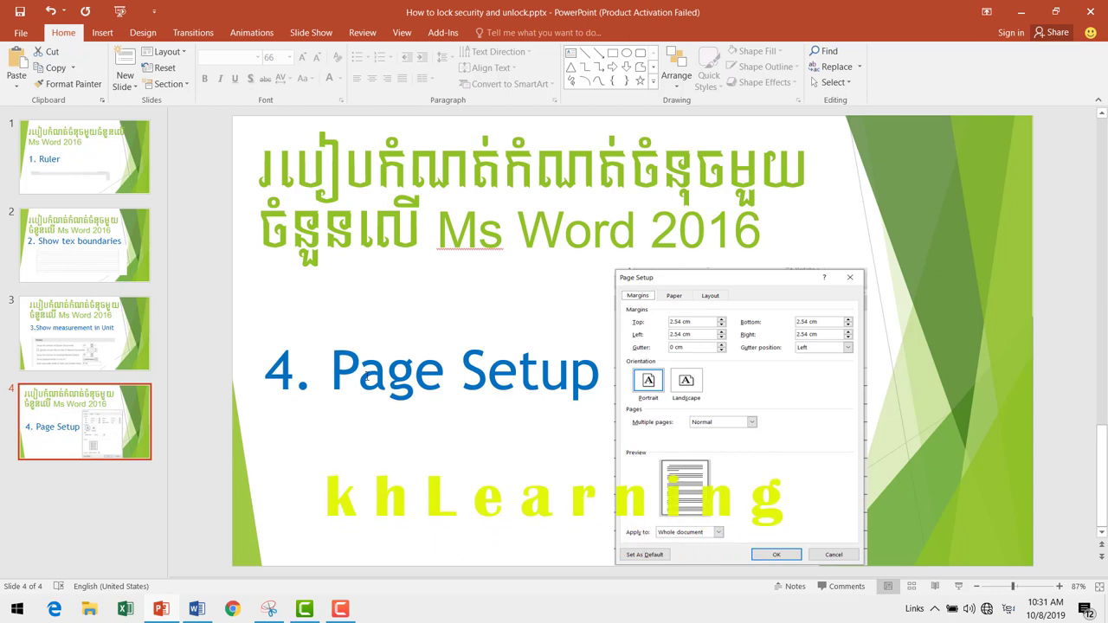
left_click(358, 373)
left_click(542, 318)
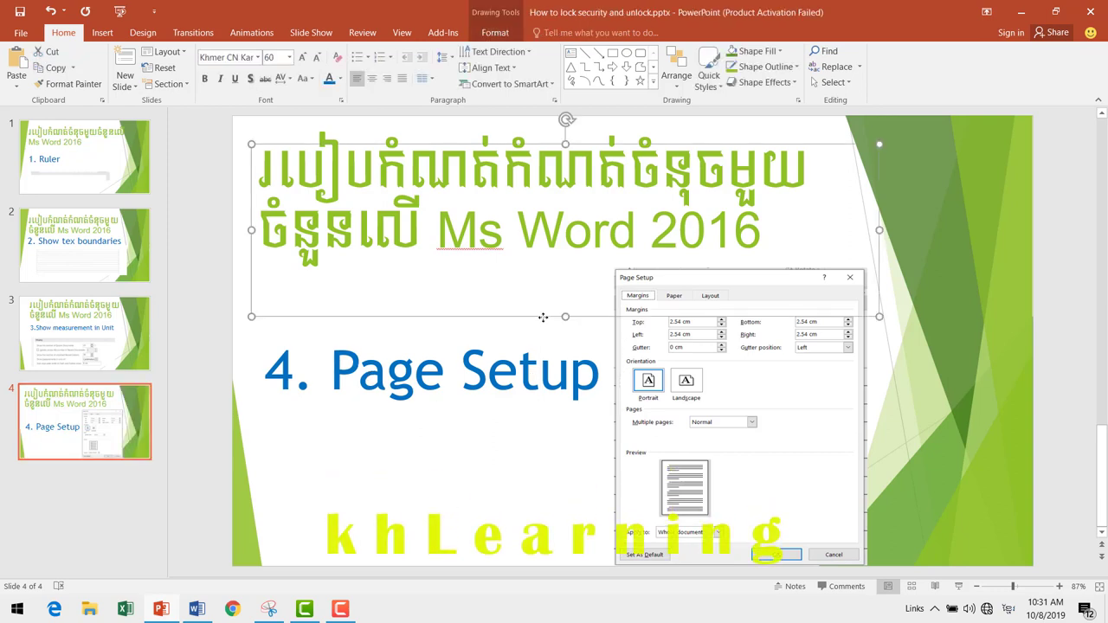
left_click(367, 315)
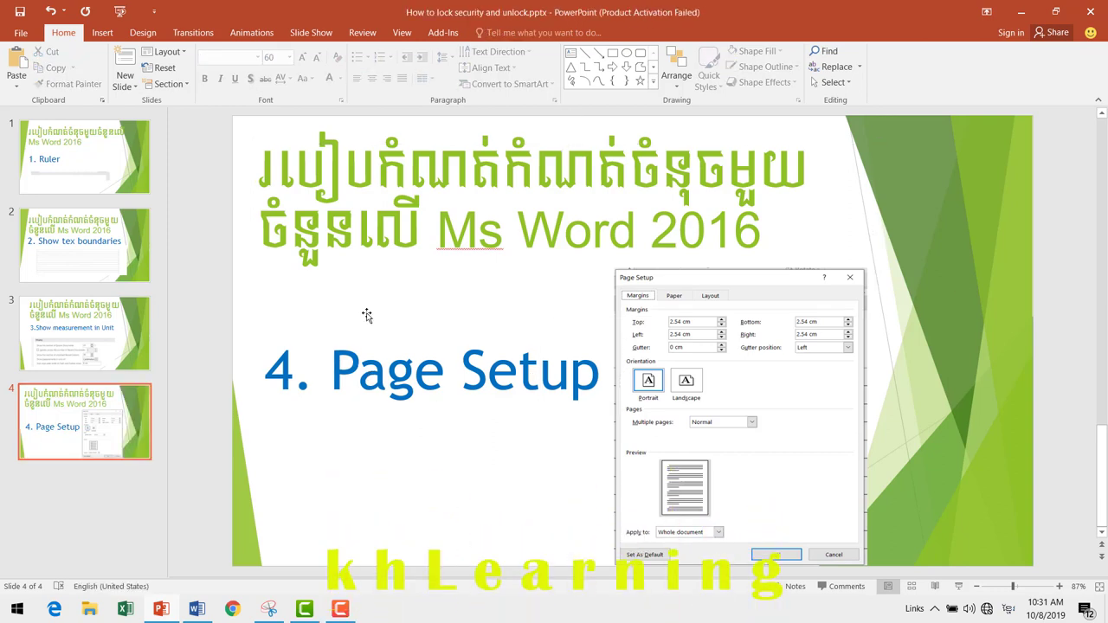
- Return to slide 1, highlight the '1. Ruler' text, and bring Word forward
left_click(81, 164)
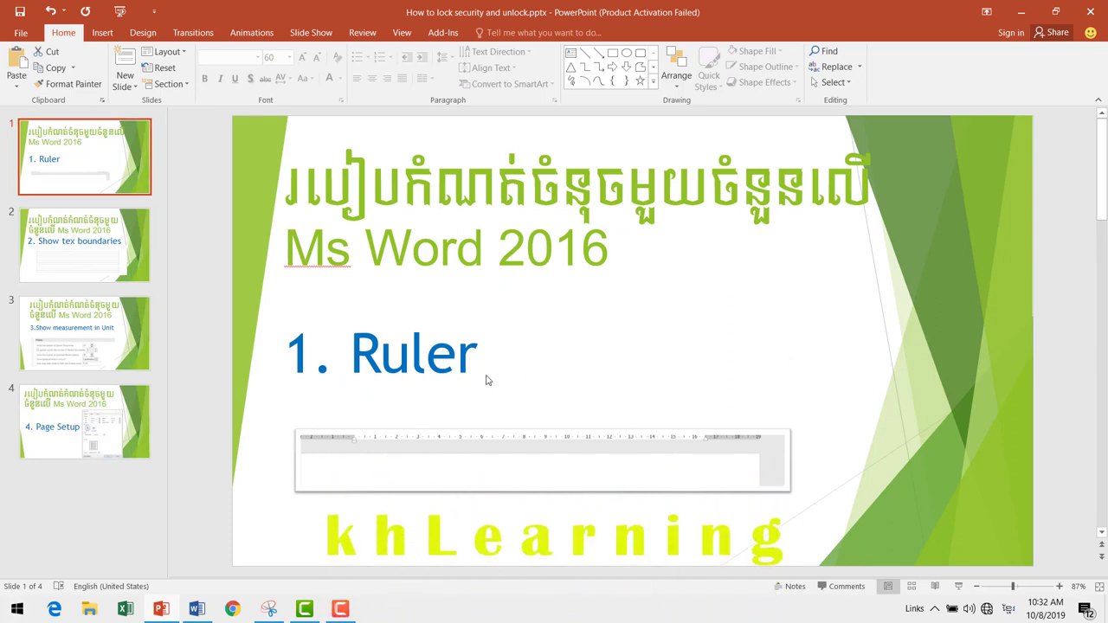
triple_click(406, 349)
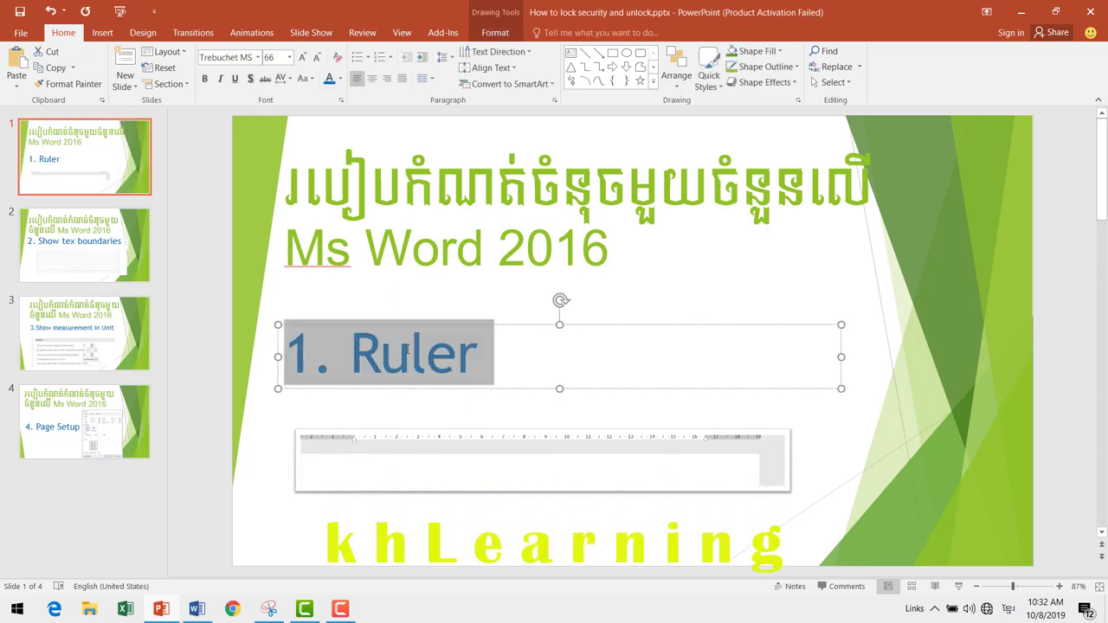
left_click(196, 608)
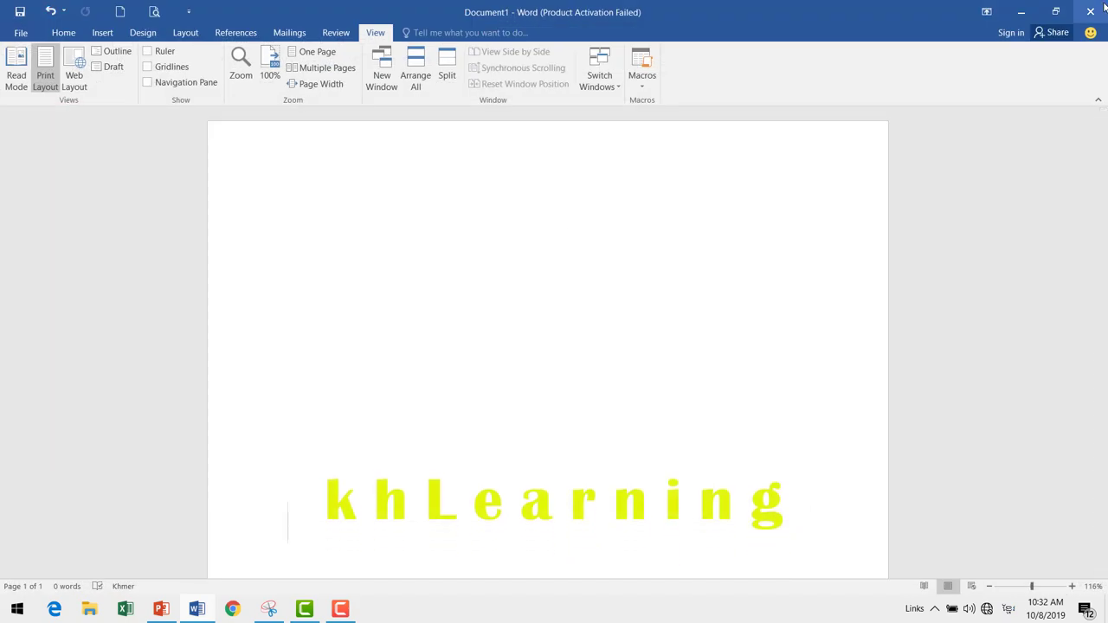
- Close Document1 without saving, relaunch Word, dismiss activation, and start a blank document
left_click(1101, 9)
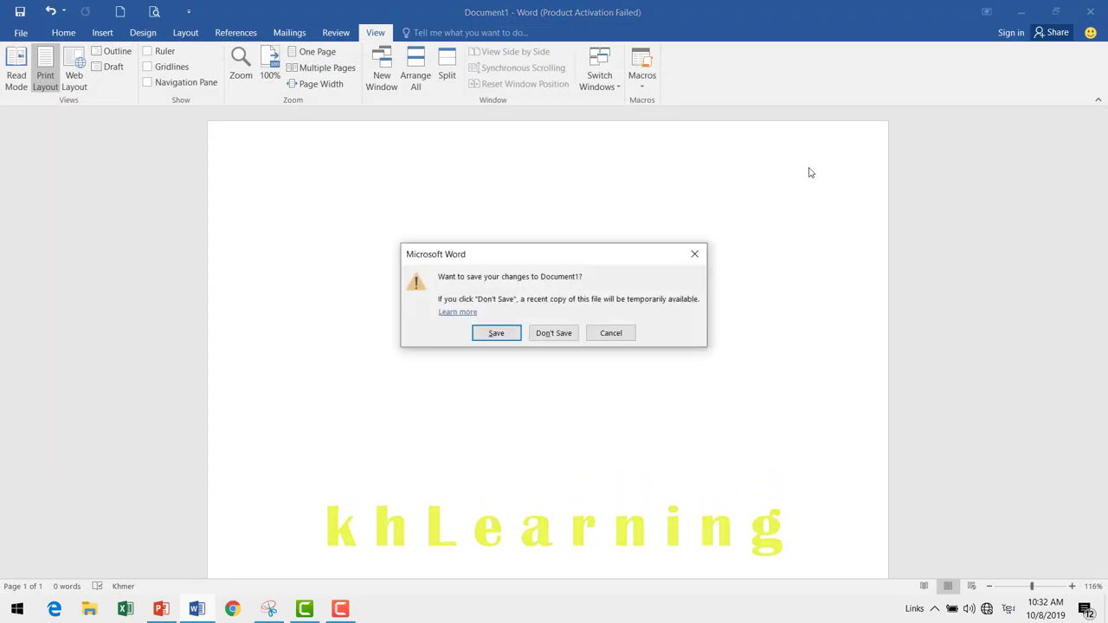
left_click(555, 339)
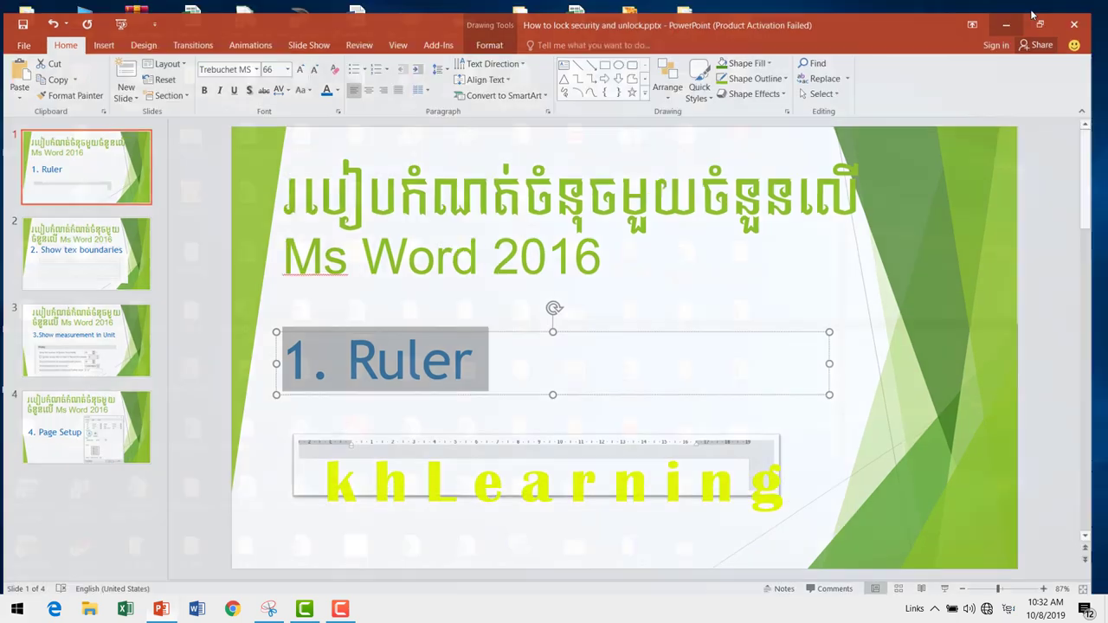
left_click(1021, 11)
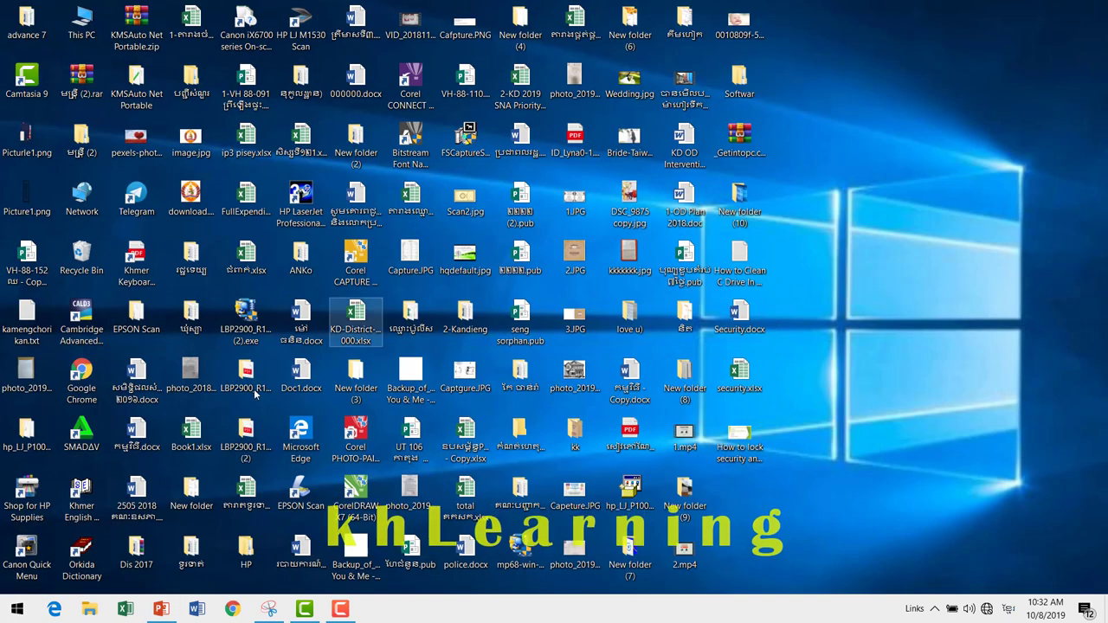
left_click(204, 612)
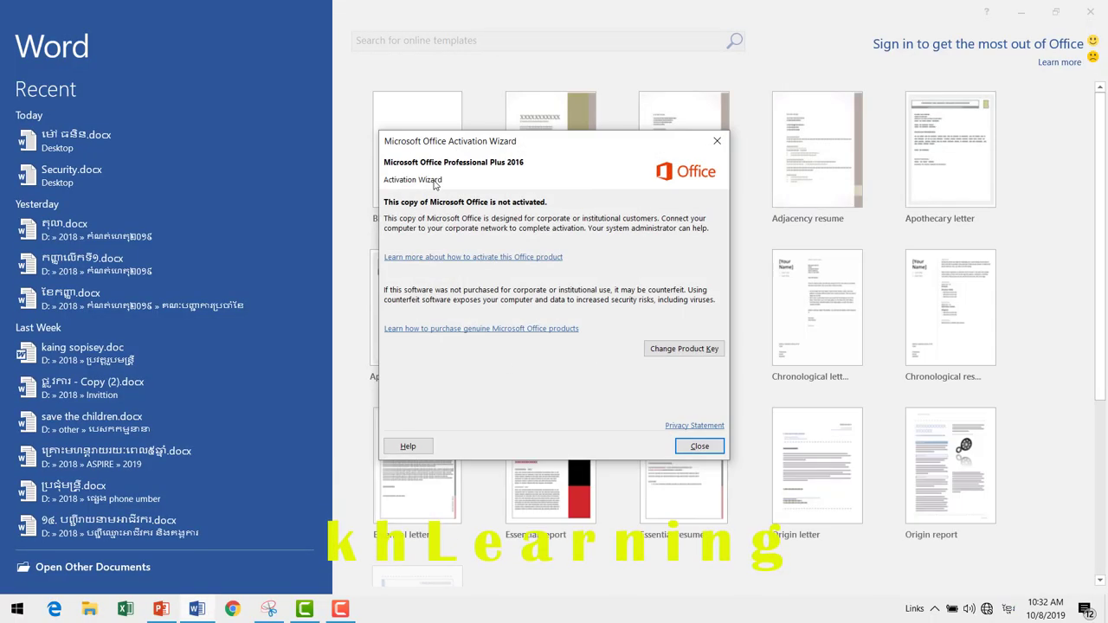
left_click(717, 141)
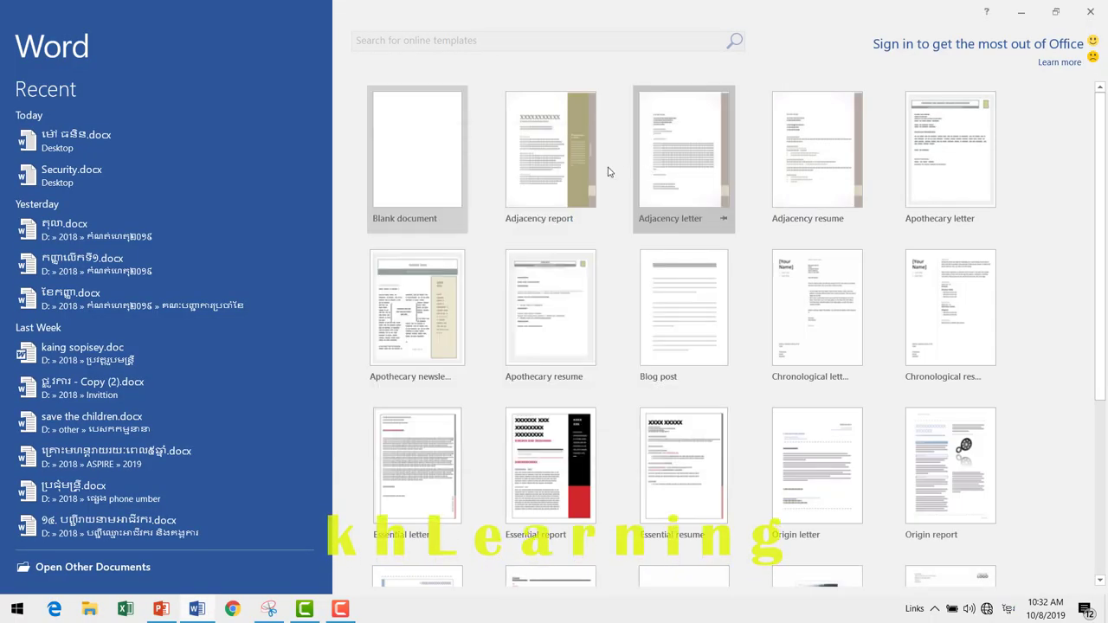
left_click(416, 164)
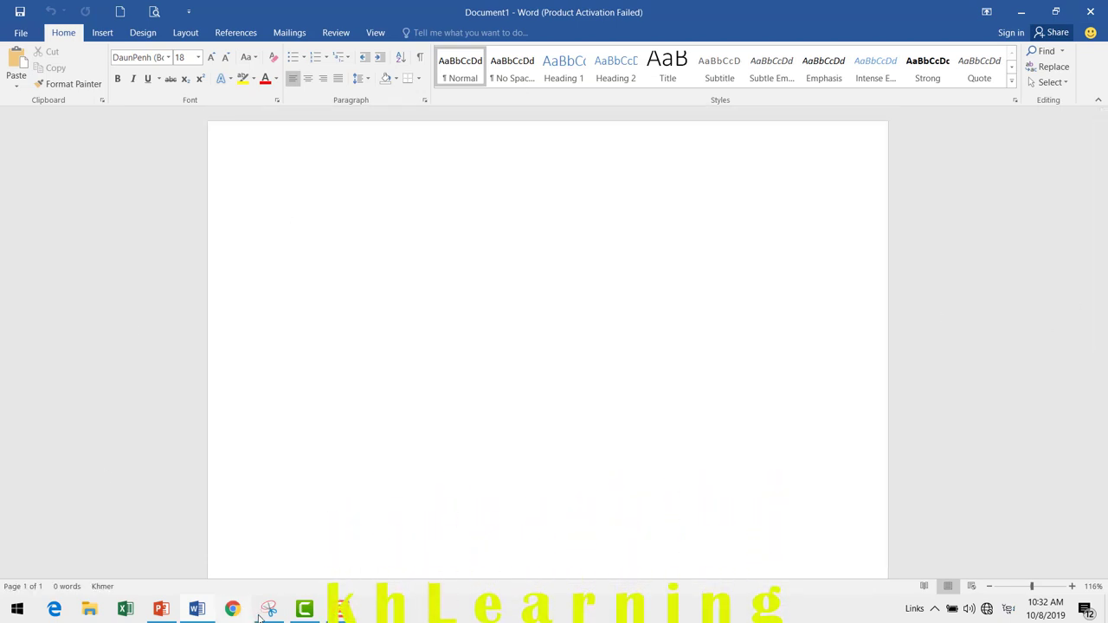
left_click(156, 613)
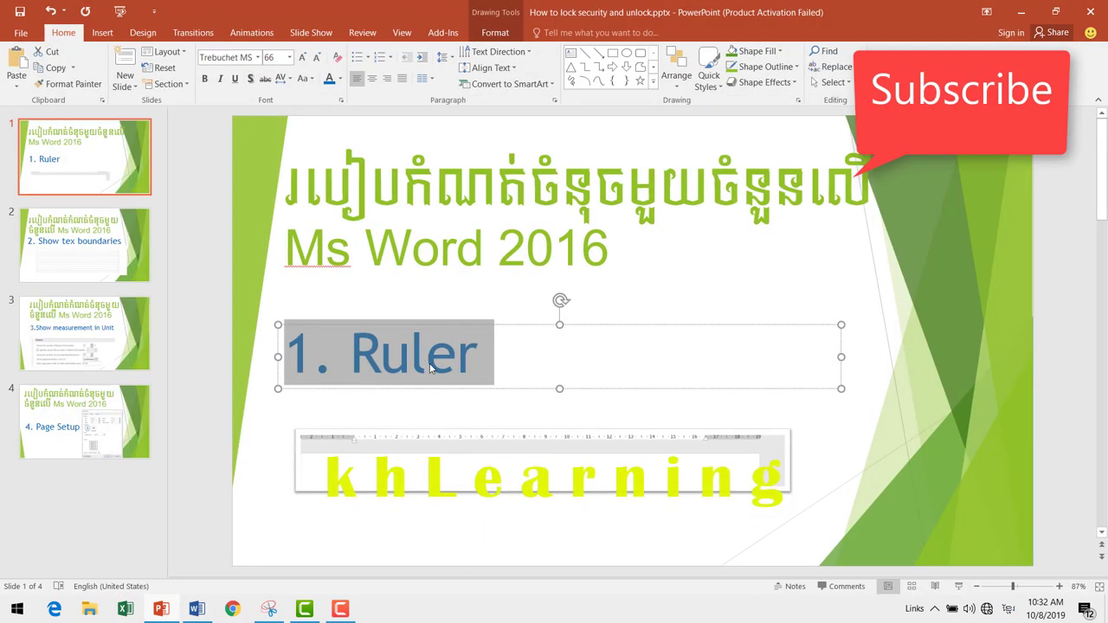
left_click(799, 445)
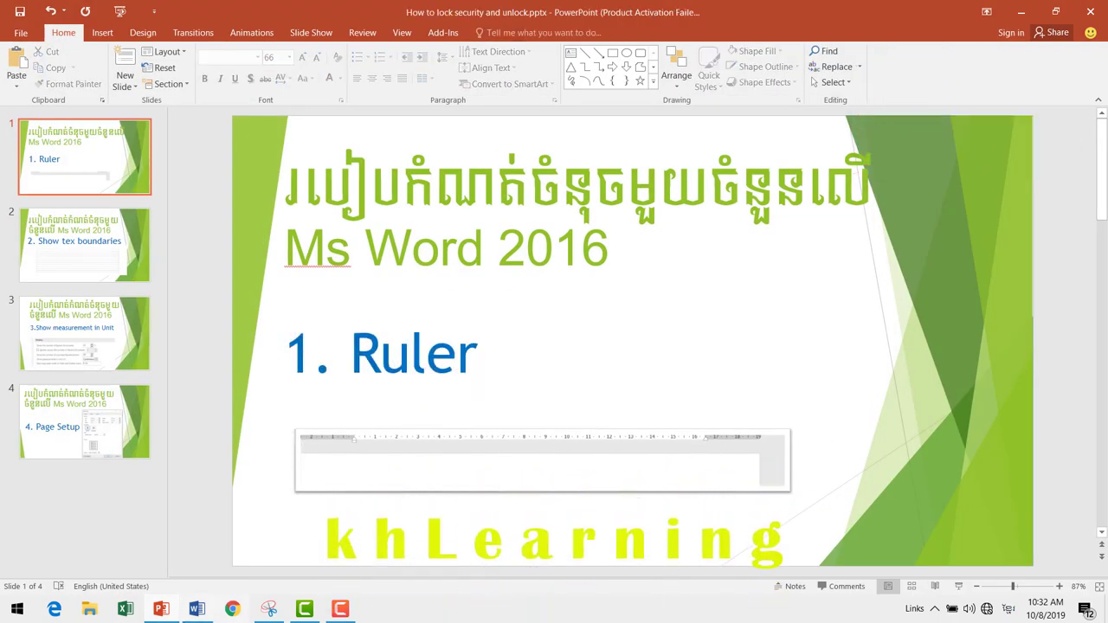
left_click(197, 609)
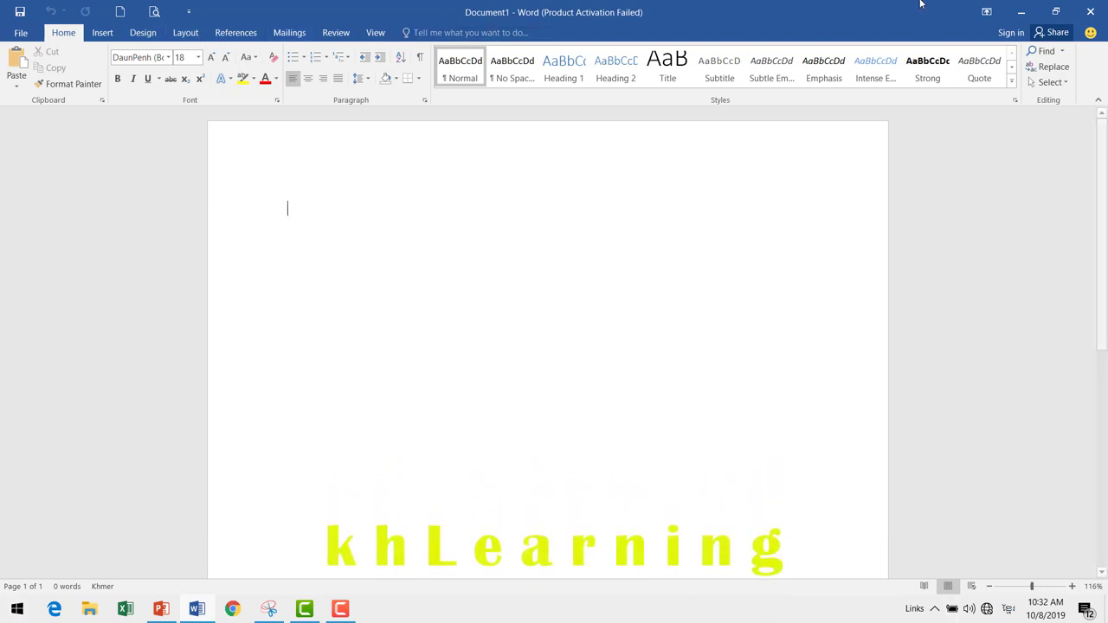
- Turn on the Ruler from the View tab, glance at PowerPoint, and return to Word
left_click(375, 35)
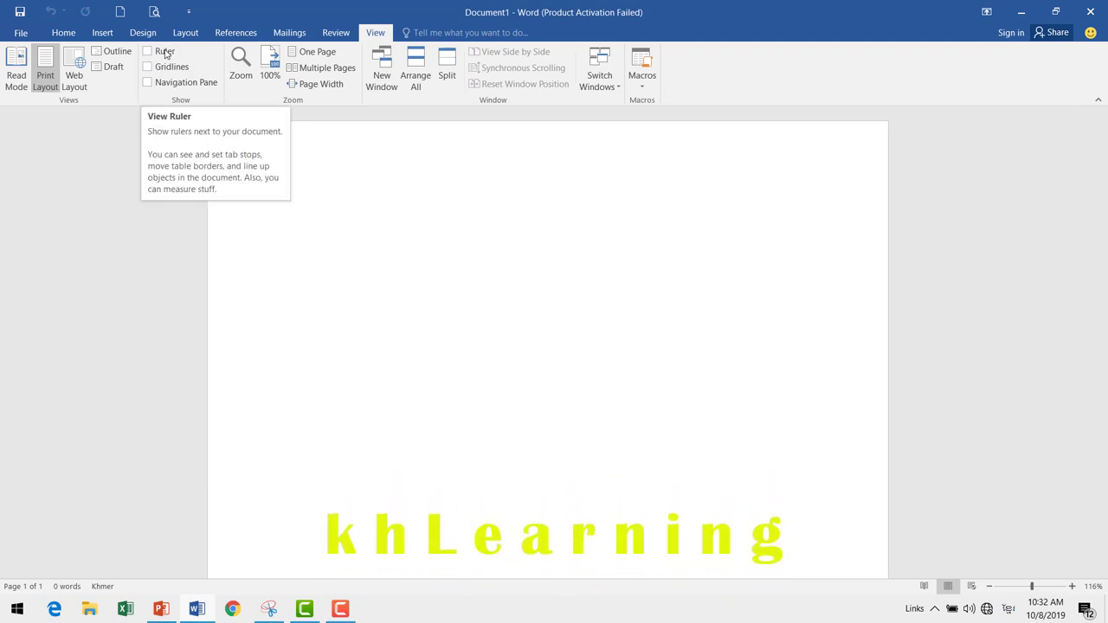
left_click(153, 55)
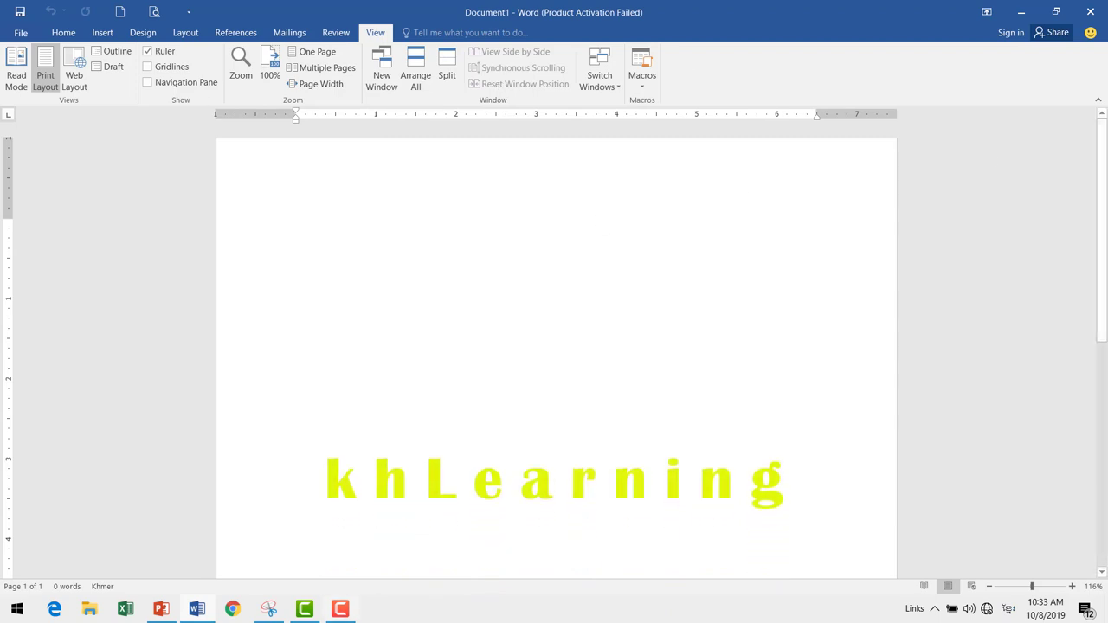
left_click(162, 610)
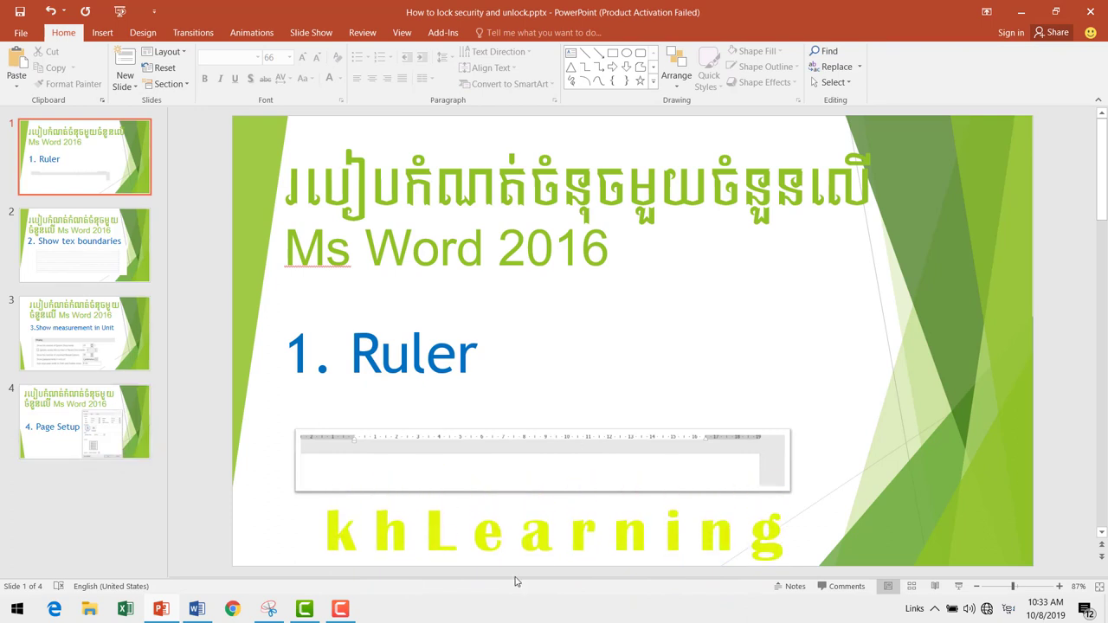
left_click(206, 613)
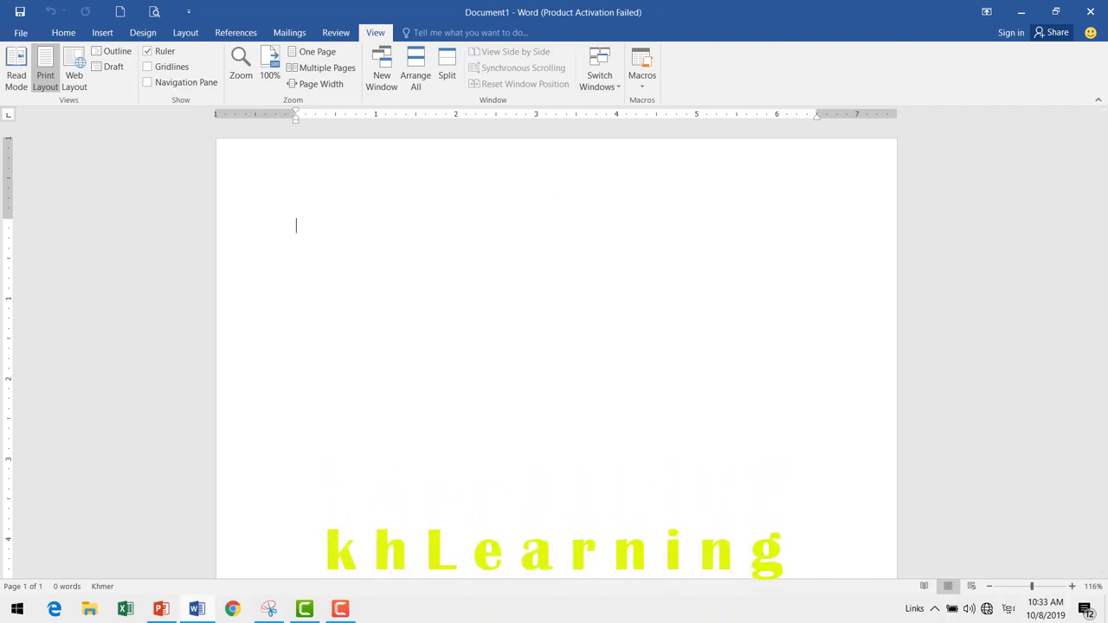
- Review slide 2, 'Show tex boundaries', selecting its title and picture, then return to Word
left_click(163, 612)
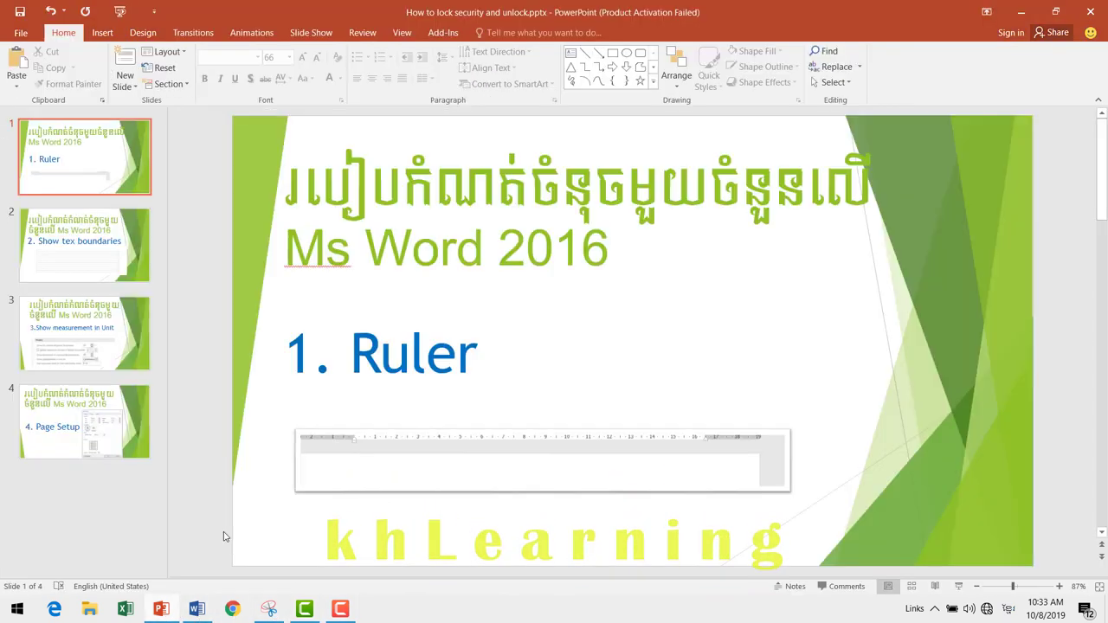
left_click(101, 252)
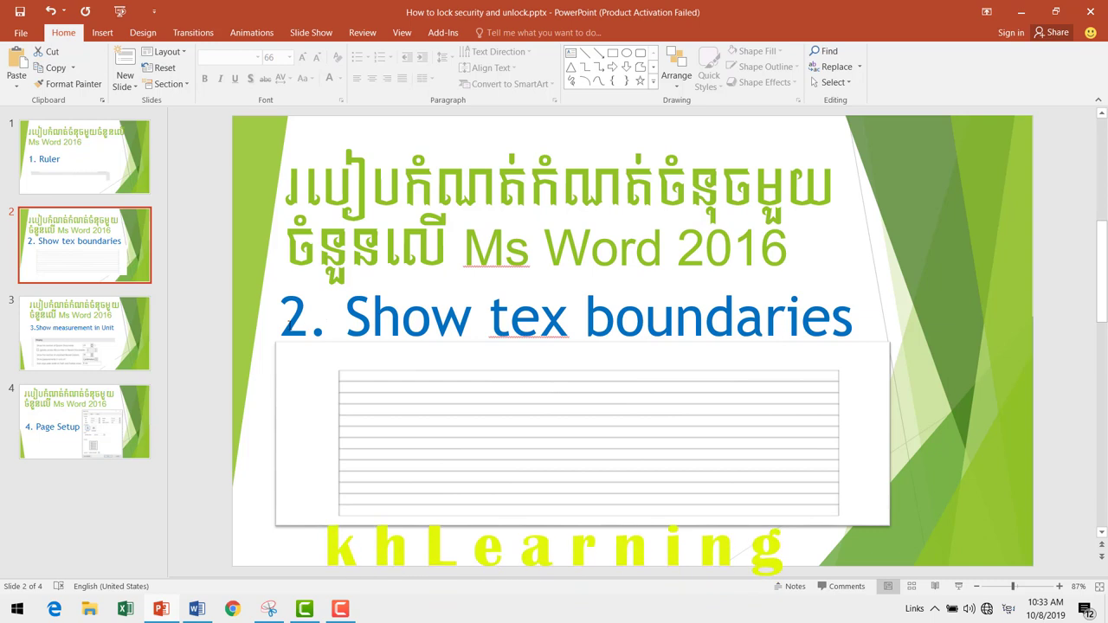
left_click_drag(281, 320, 873, 353)
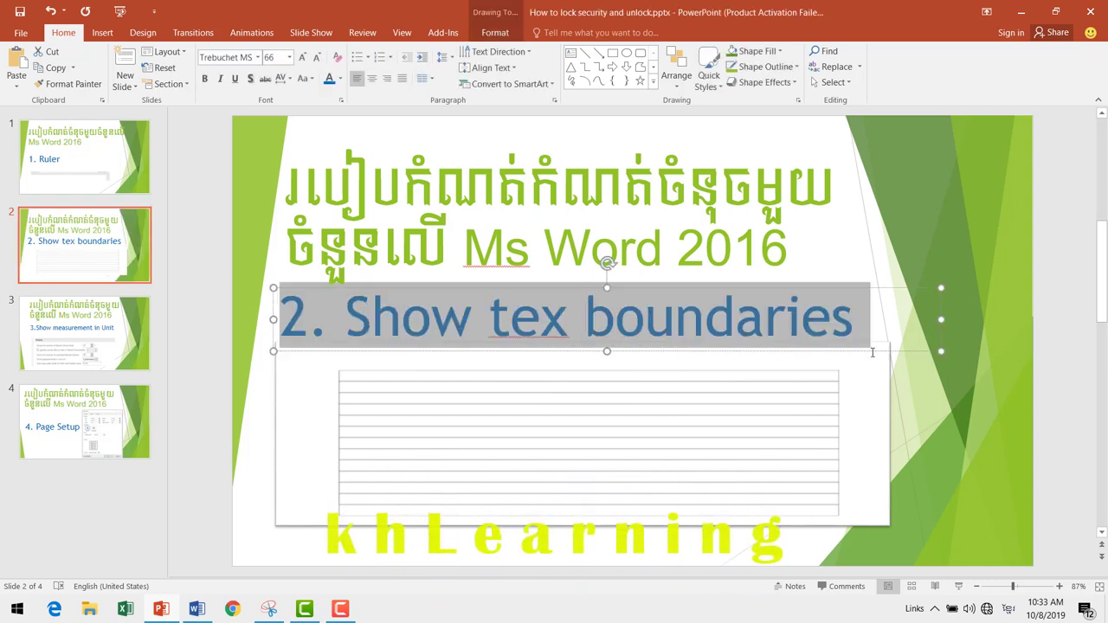
left_click(674, 444)
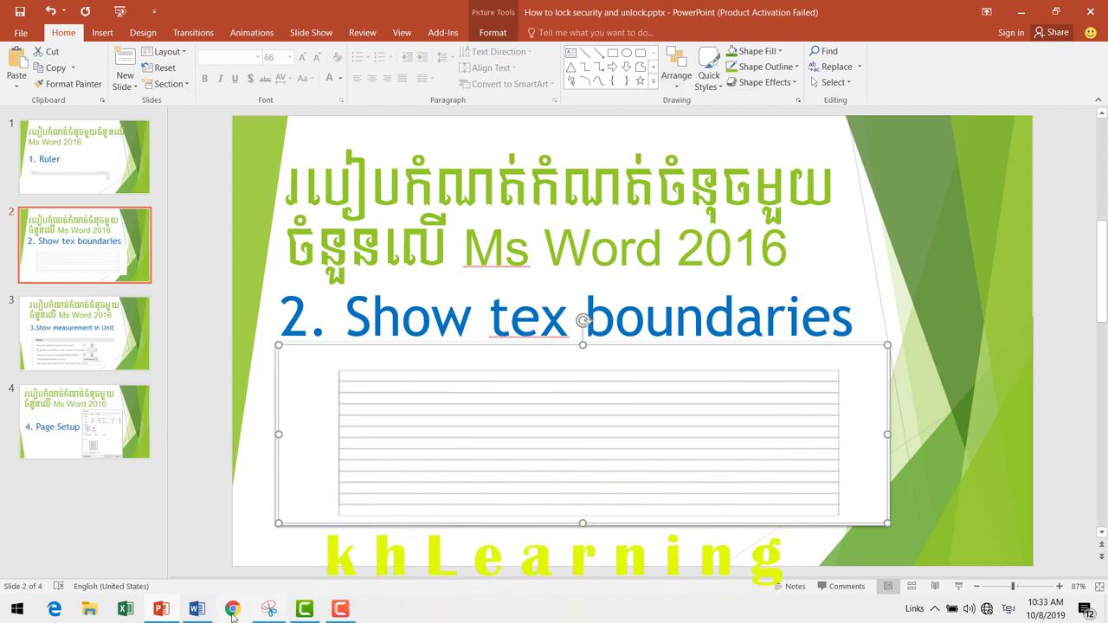
left_click(203, 616)
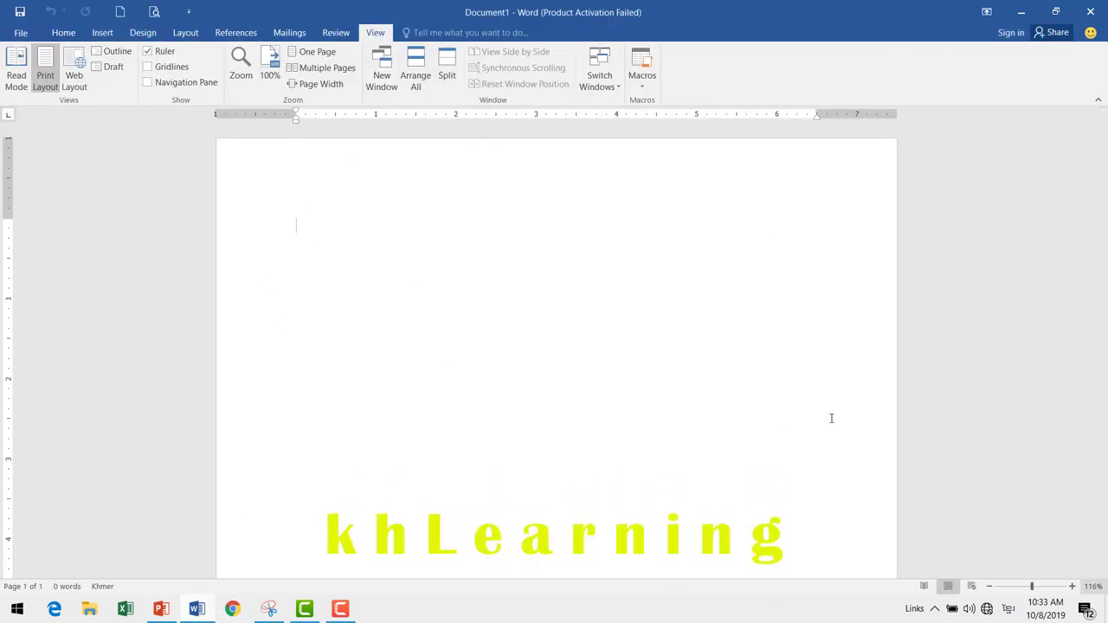
- Enable Show text boundaries in Advanced options, add six empty paragraphs, then go to PowerPoint
double_click(284, 230)
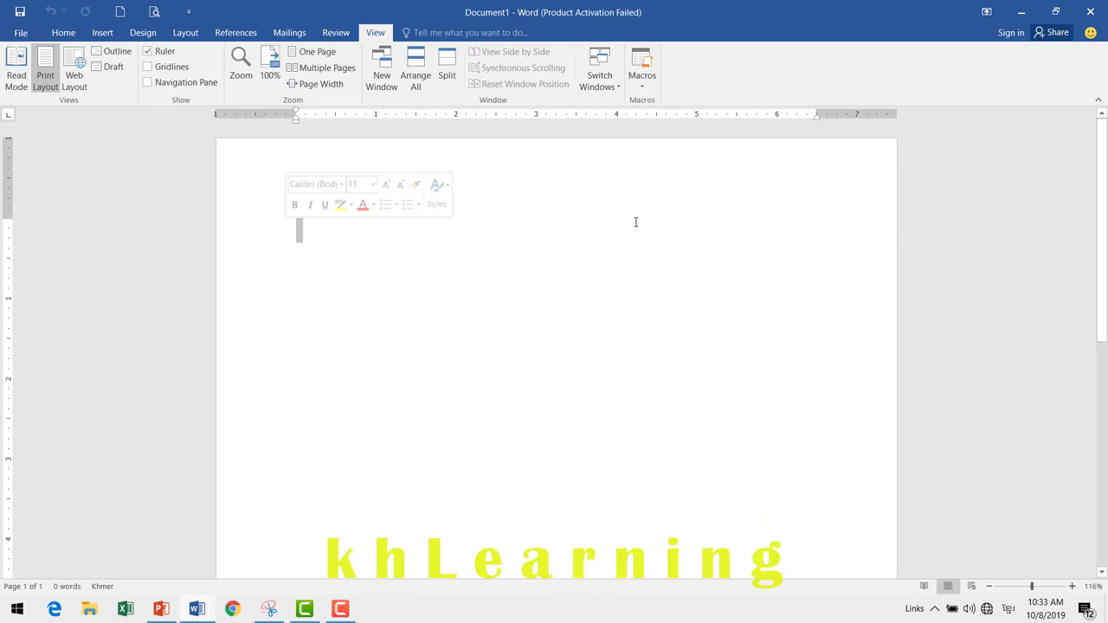
left_click(798, 220)
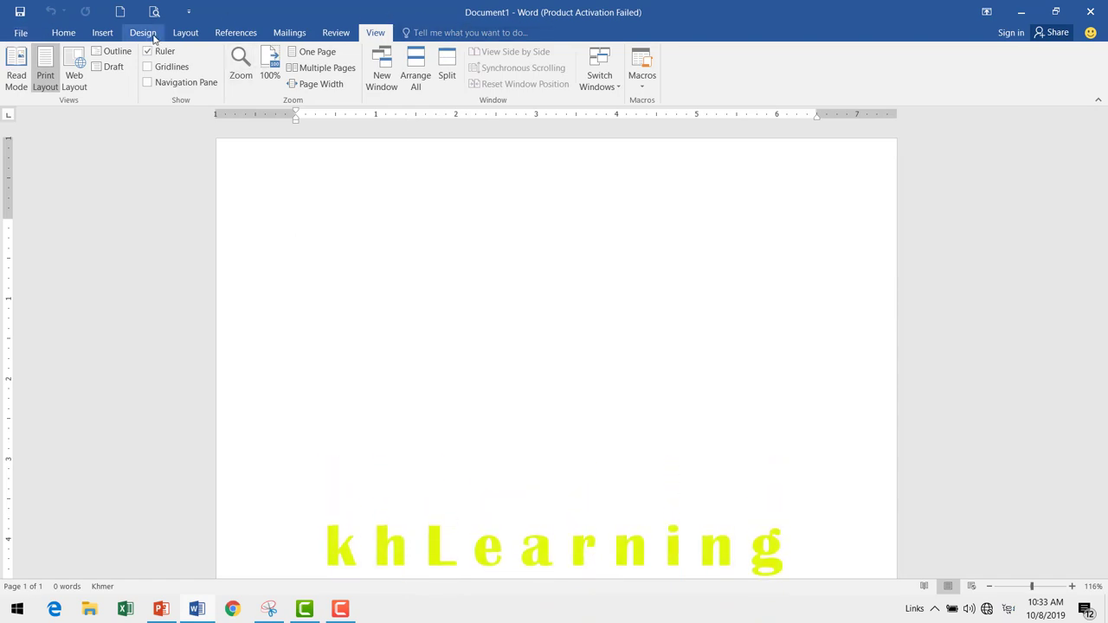
left_click(19, 34)
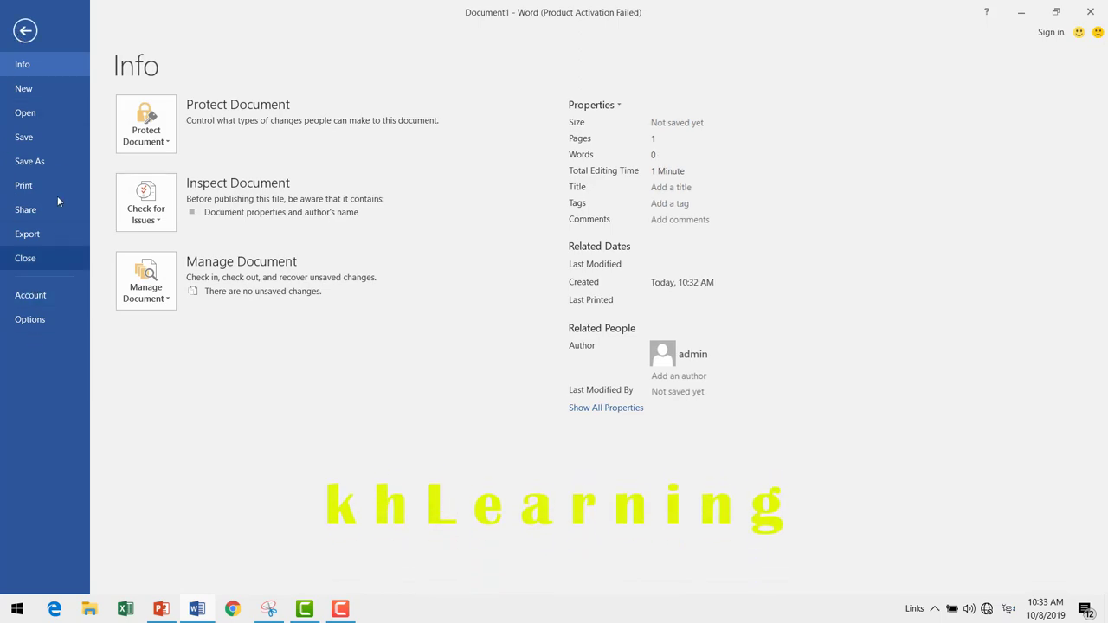
left_click(38, 321)
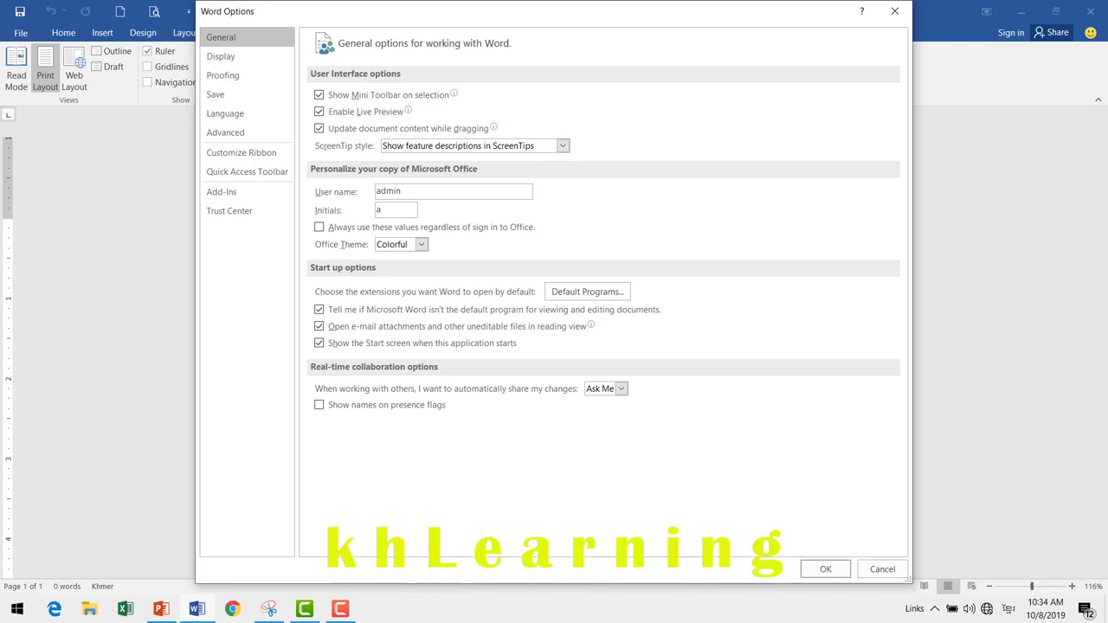
left_click(232, 134)
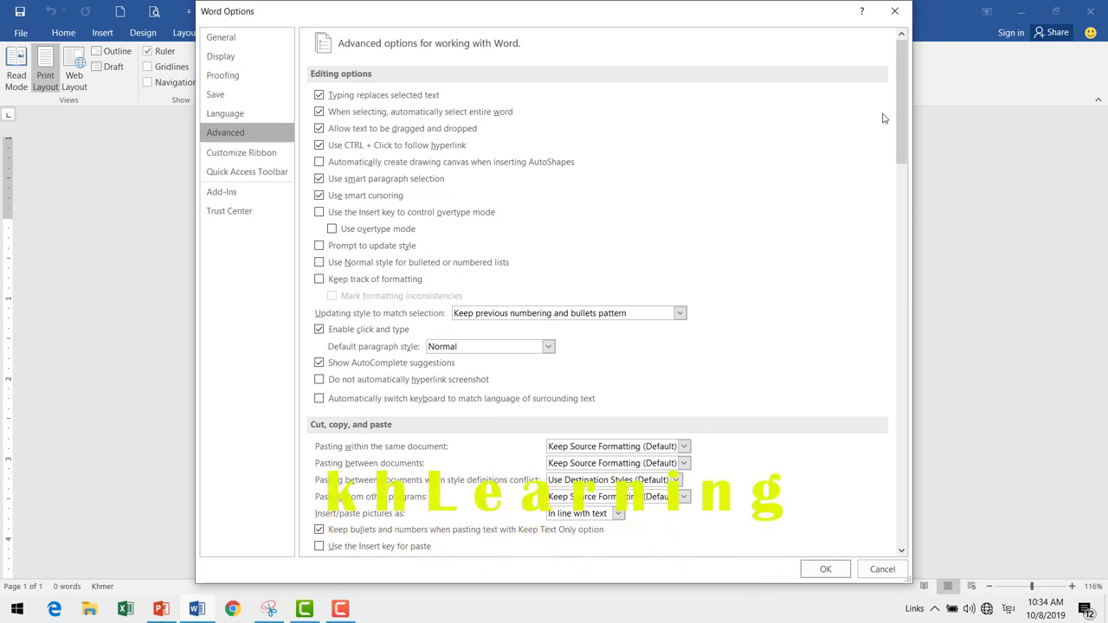
left_click_drag(905, 128, 916, 234)
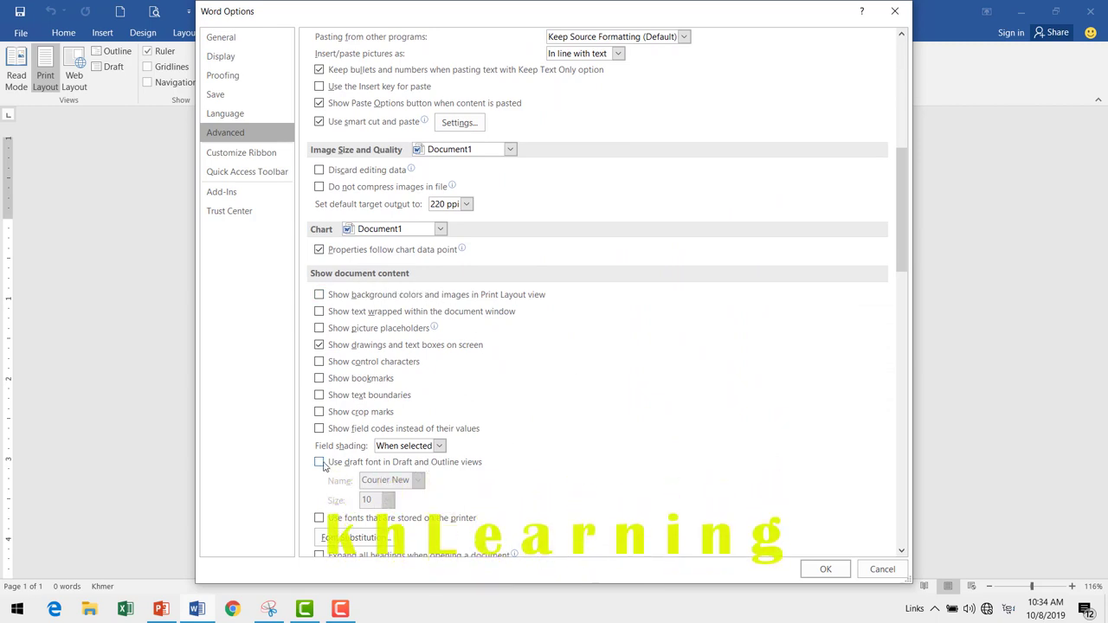
left_click(319, 396)
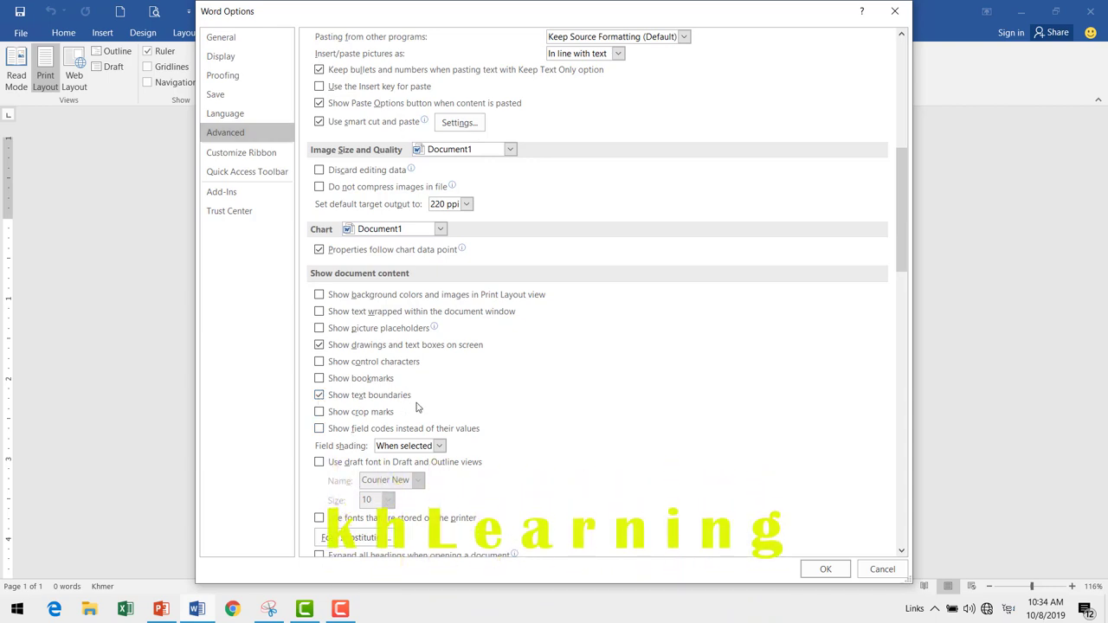
left_click(834, 573)
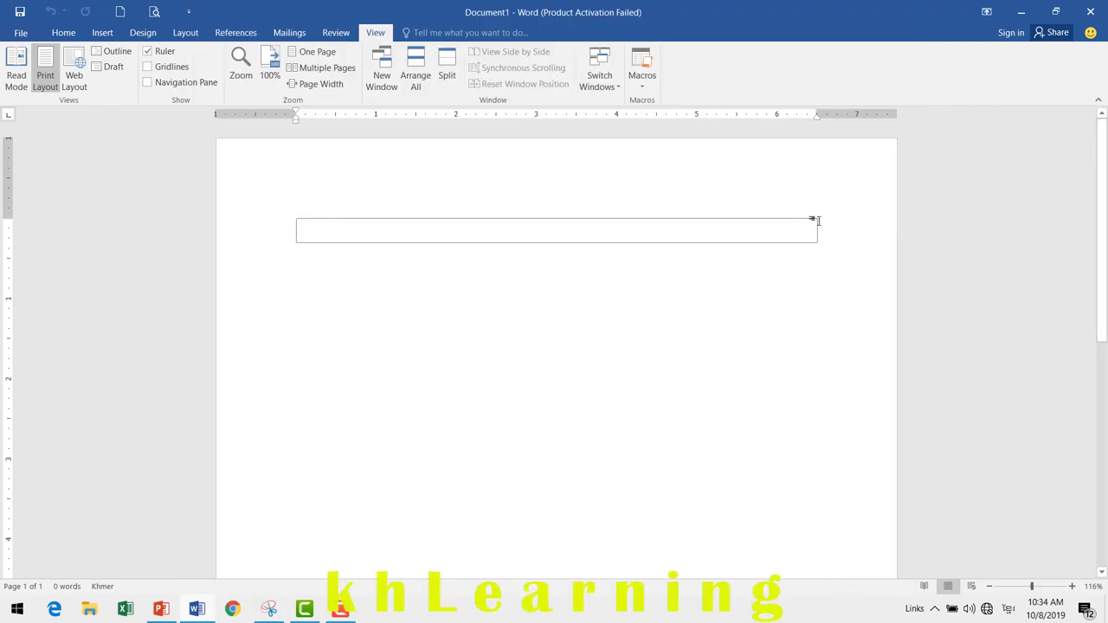
key("Return")
key("Return")
key("Return")
key("Return")
key("Return")
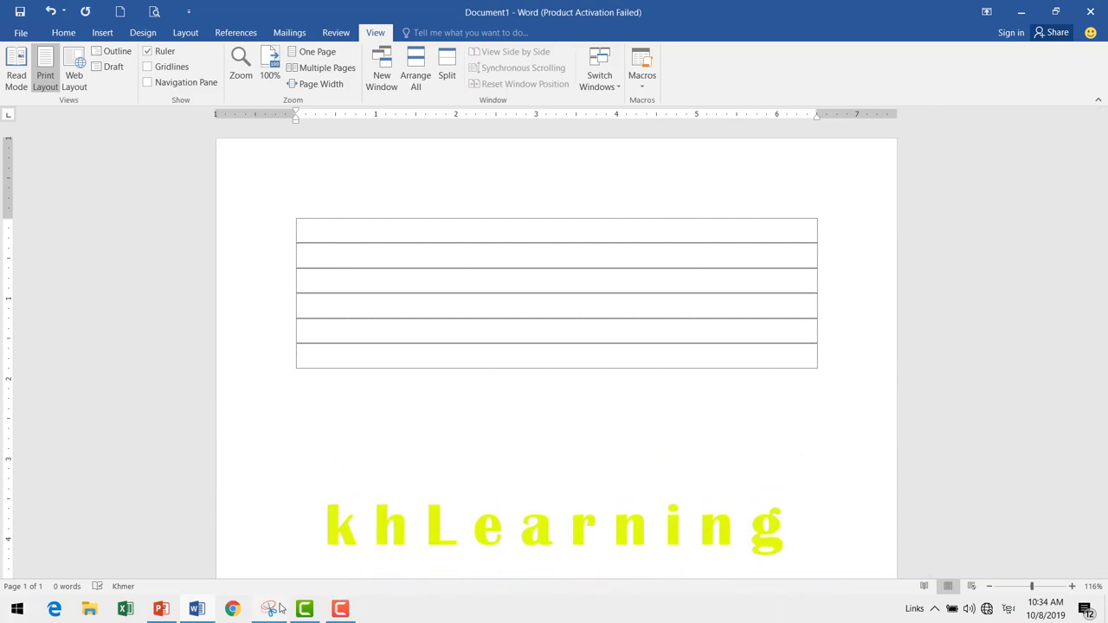
mouse_move(339, 610)
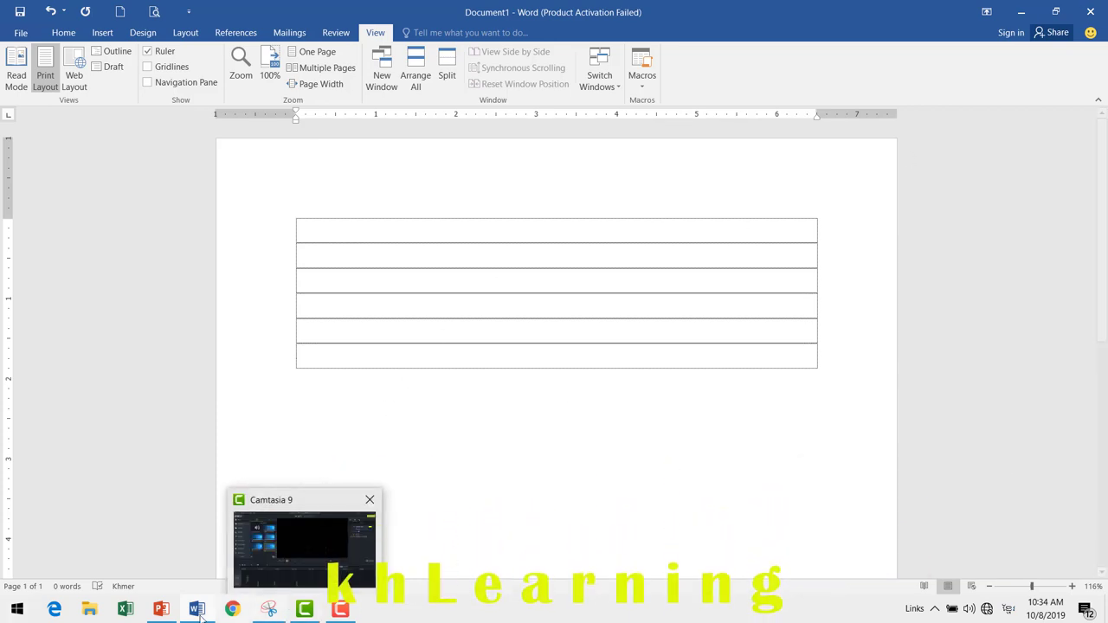
left_click(160, 610)
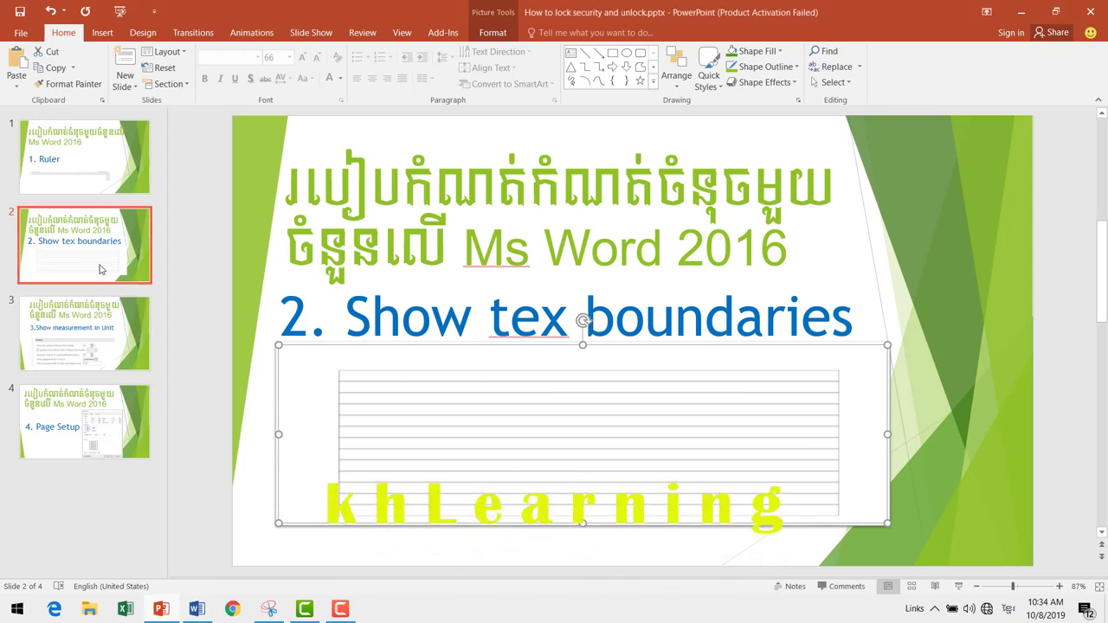
- Move to slide 3, '3.Show measurement in Unit', highlight its title, and return to Word
left_click(541, 316)
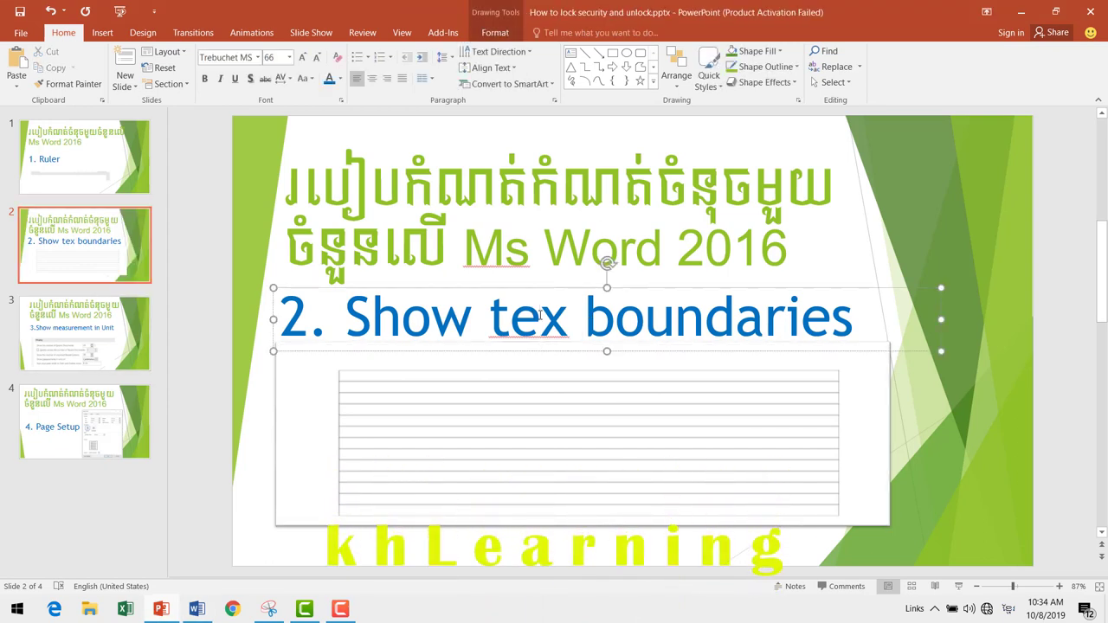
left_click(92, 361)
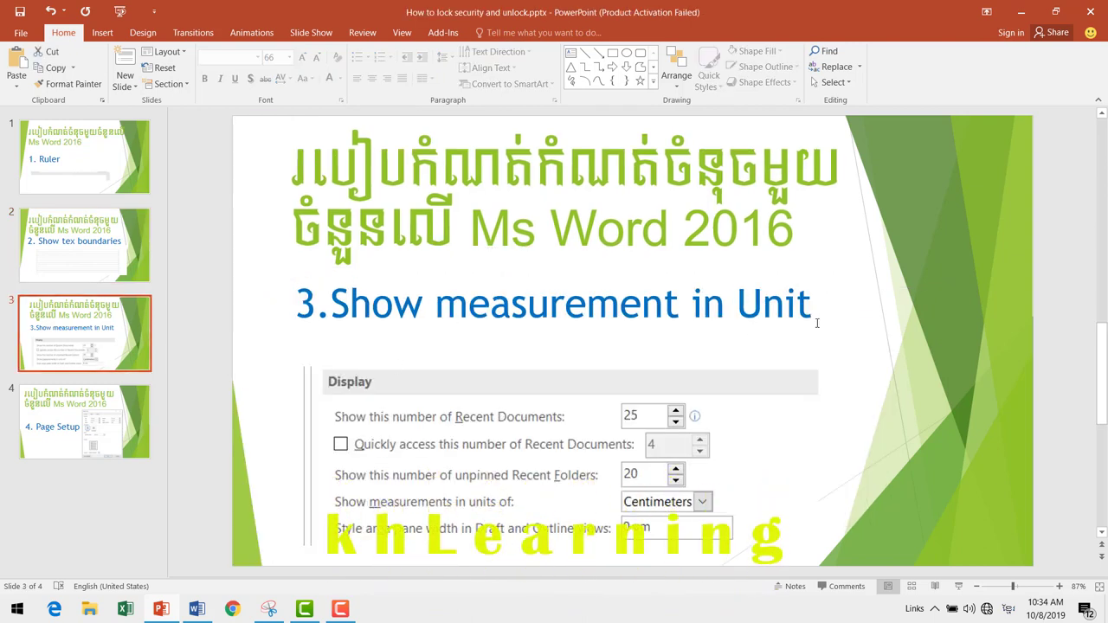
left_click_drag(817, 320, 294, 305)
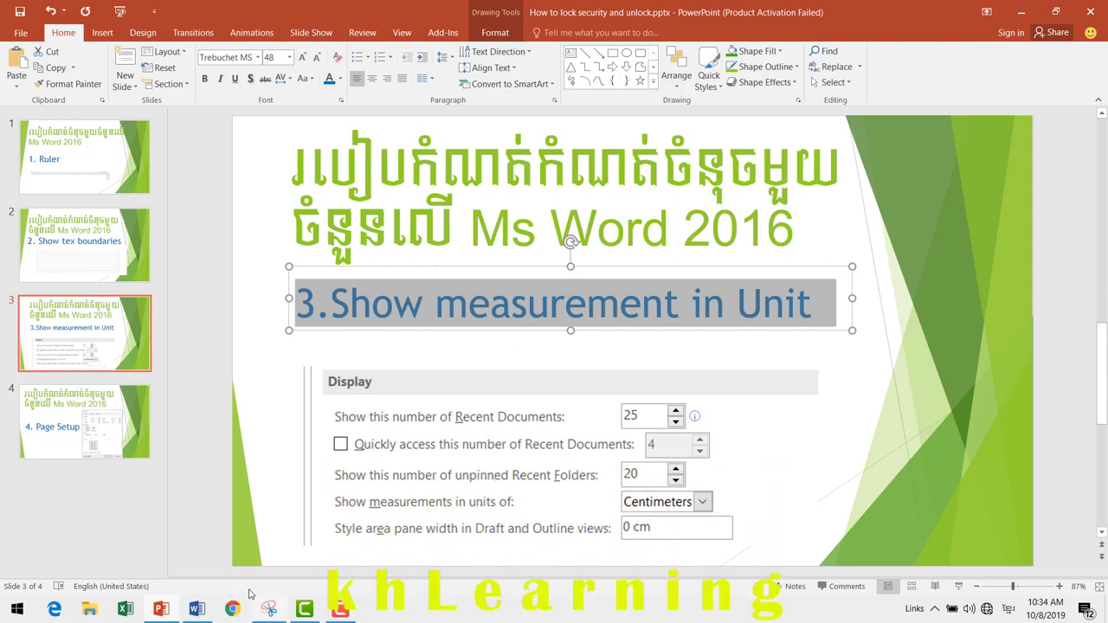
left_click(195, 611)
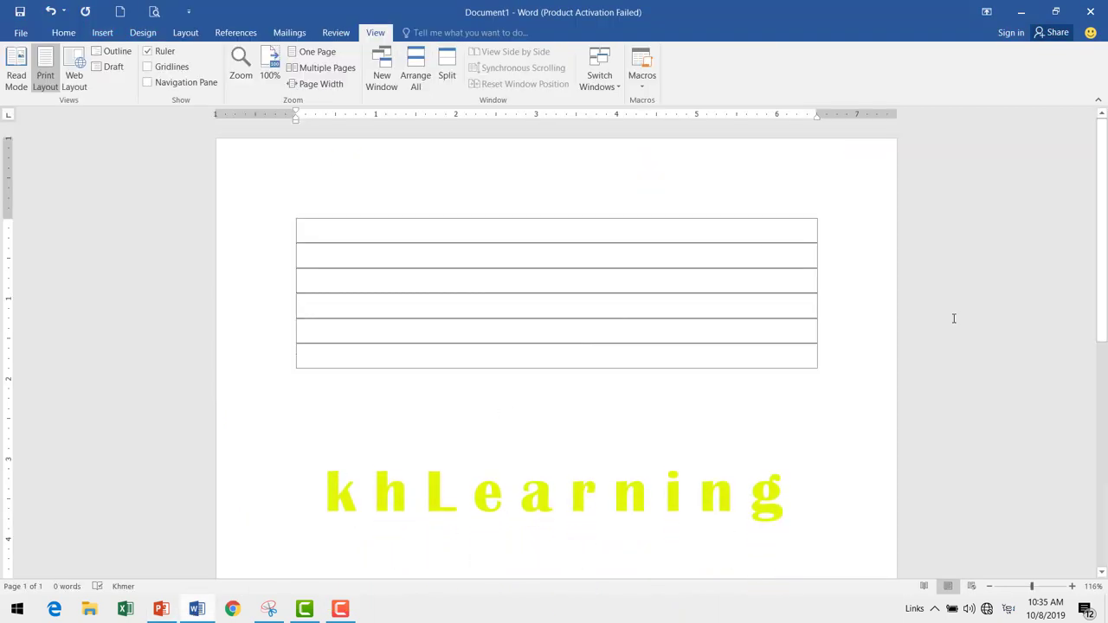
- Set Show measurements in units of to Centimeters in Word's Advanced options
left_click(23, 31)
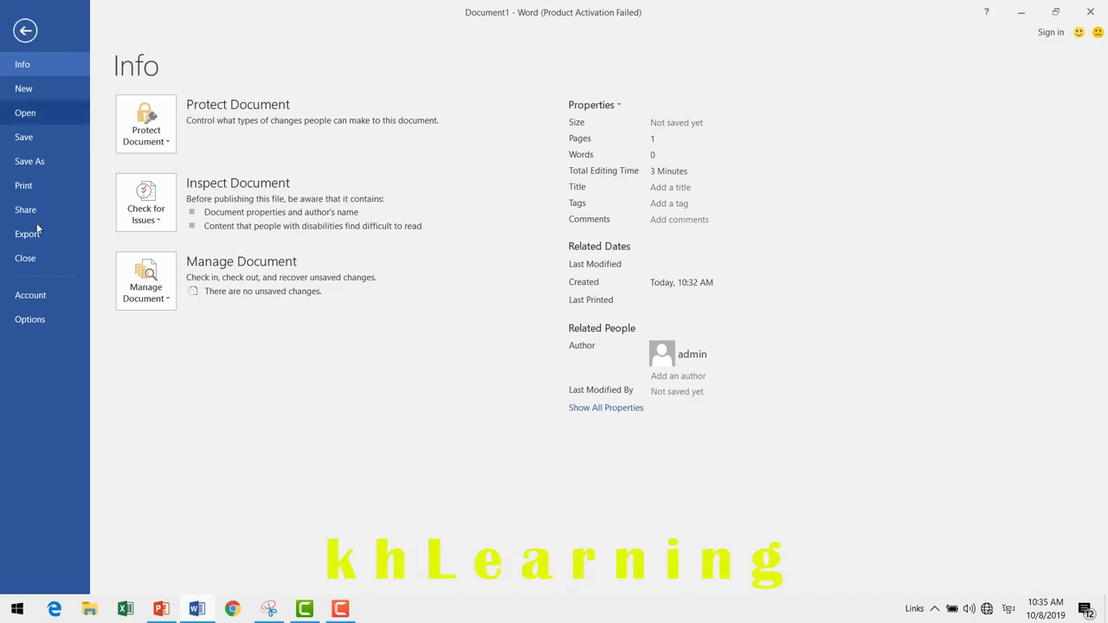
left_click(47, 323)
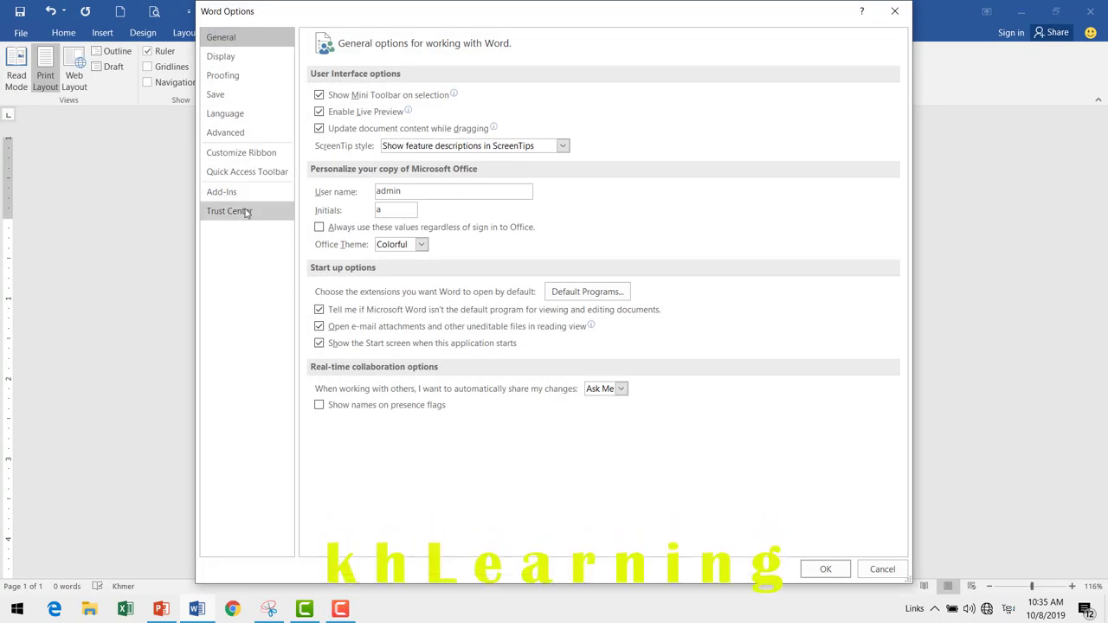
left_click(227, 133)
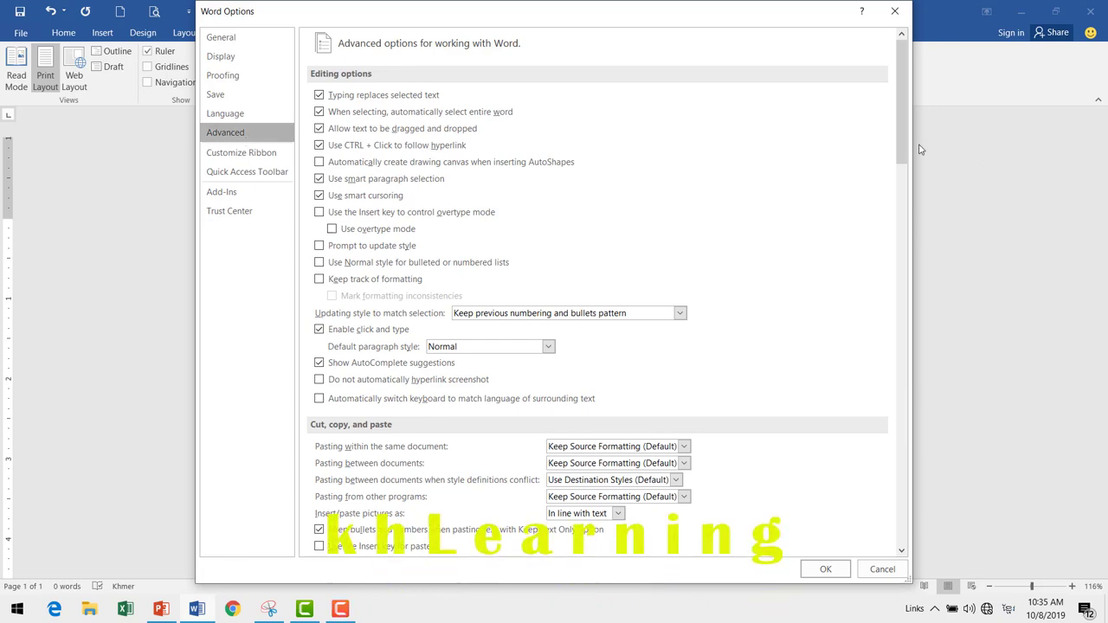
left_click_drag(903, 135, 909, 299)
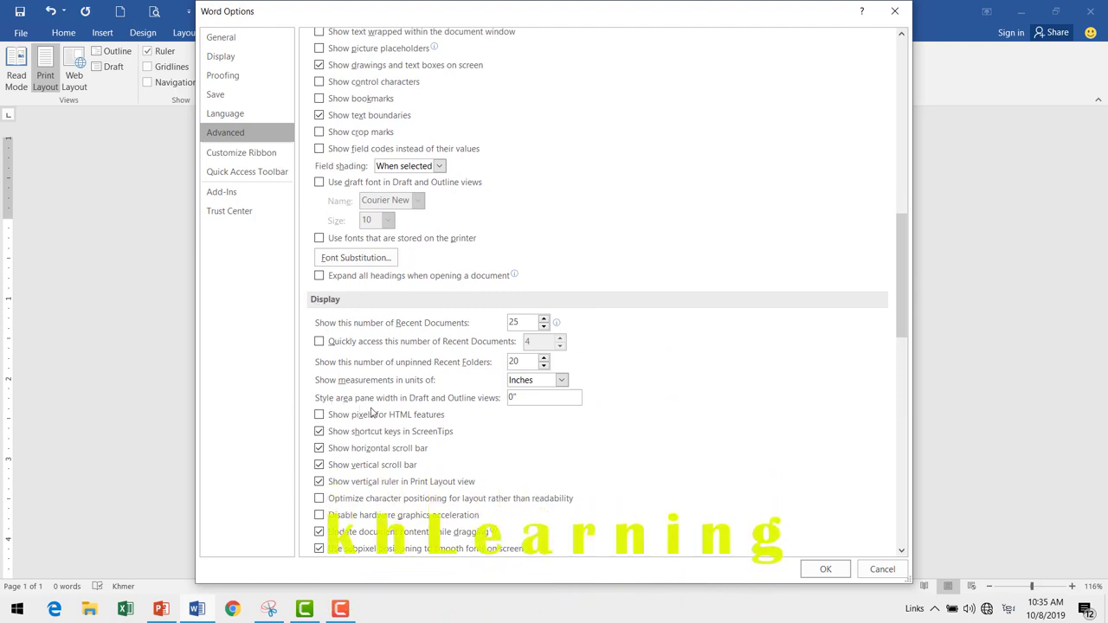
left_click(161, 608)
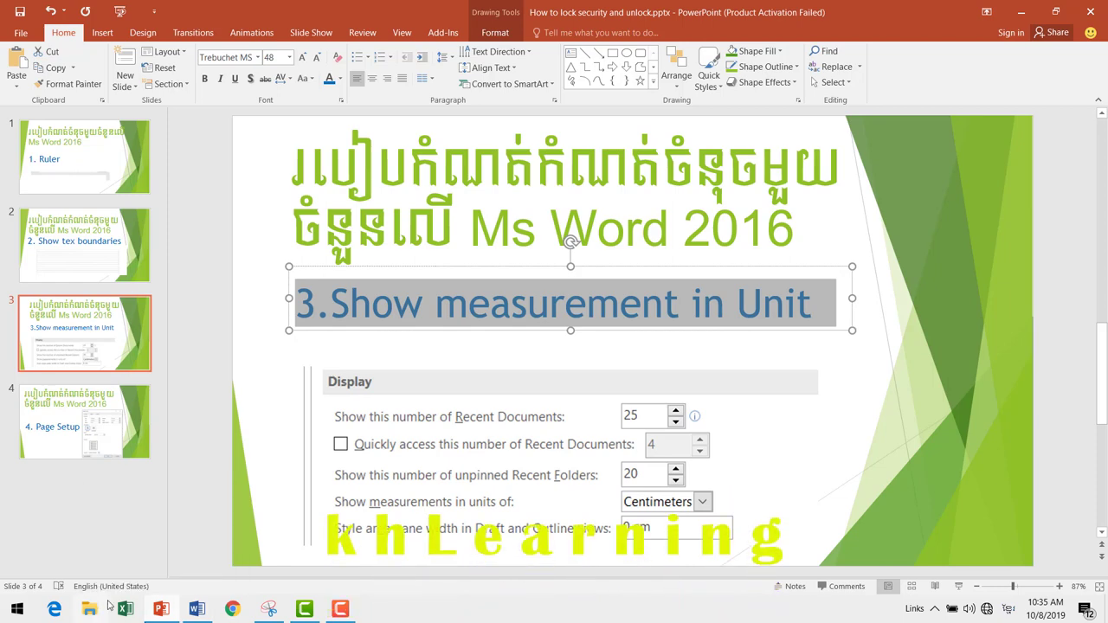
left_click(197, 609)
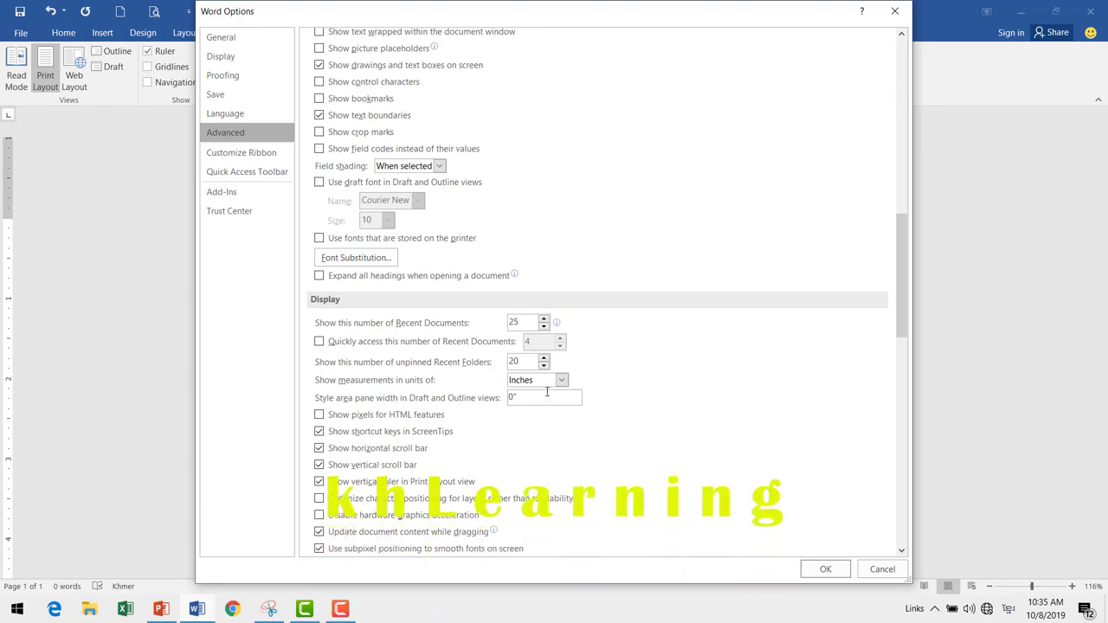
left_click(561, 381)
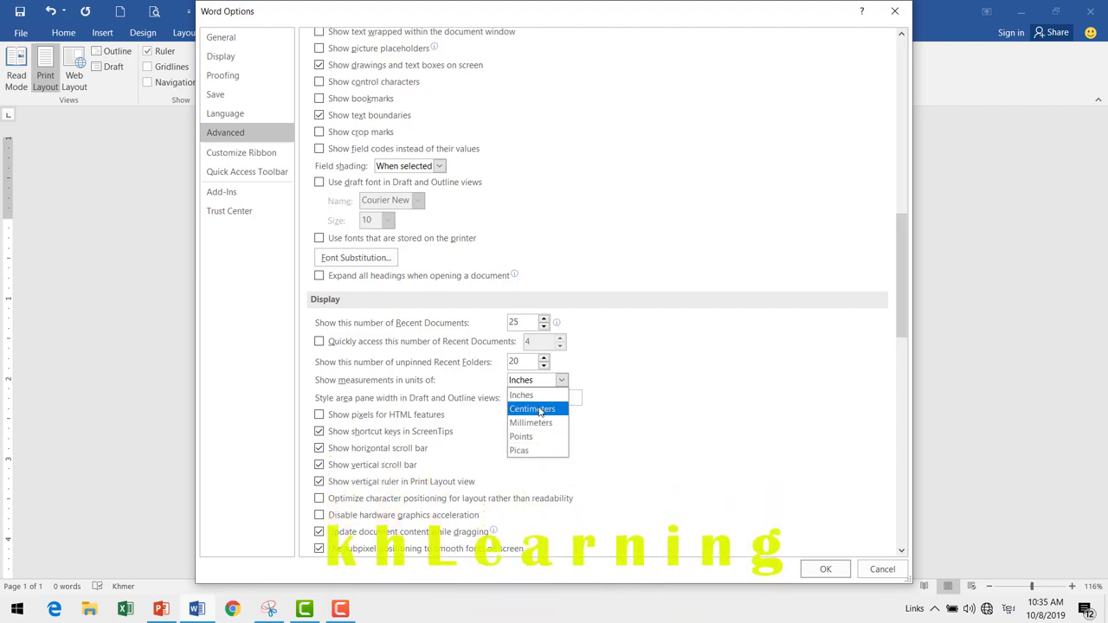
left_click(539, 411)
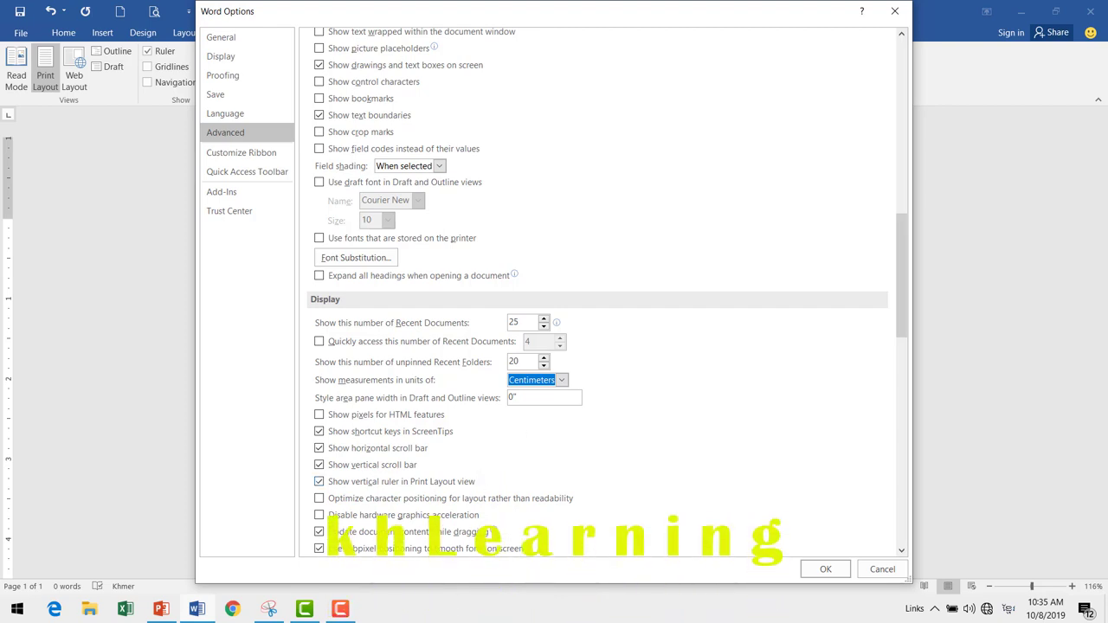
left_click(827, 570)
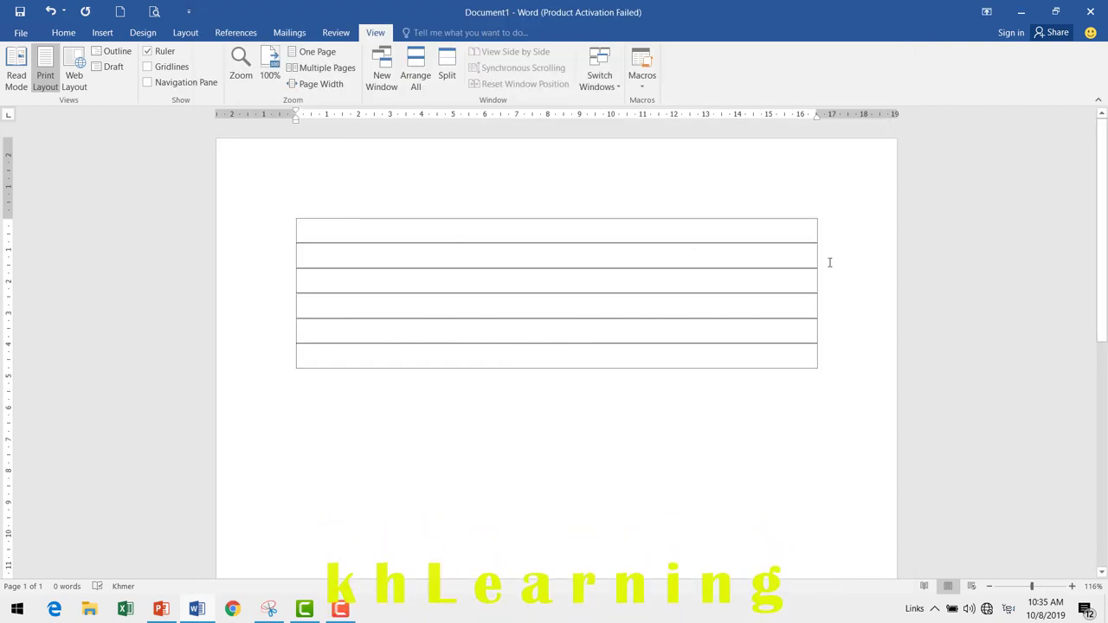
- Reopen Advanced options to confirm Centimeters units, then close Word Options back to the document
left_click(21, 32)
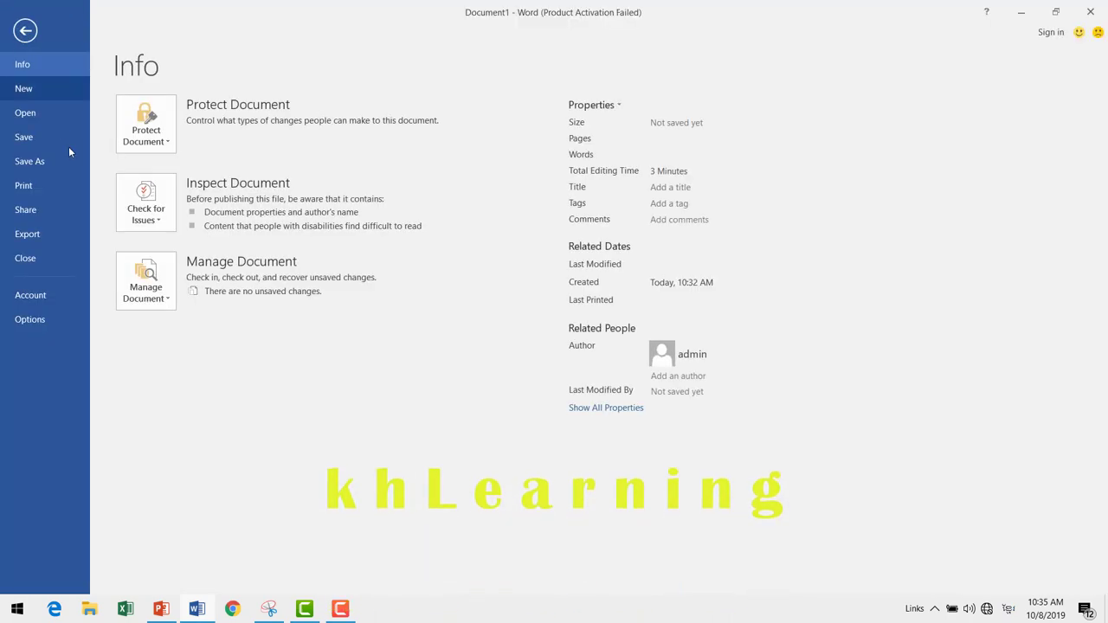
left_click(29, 320)
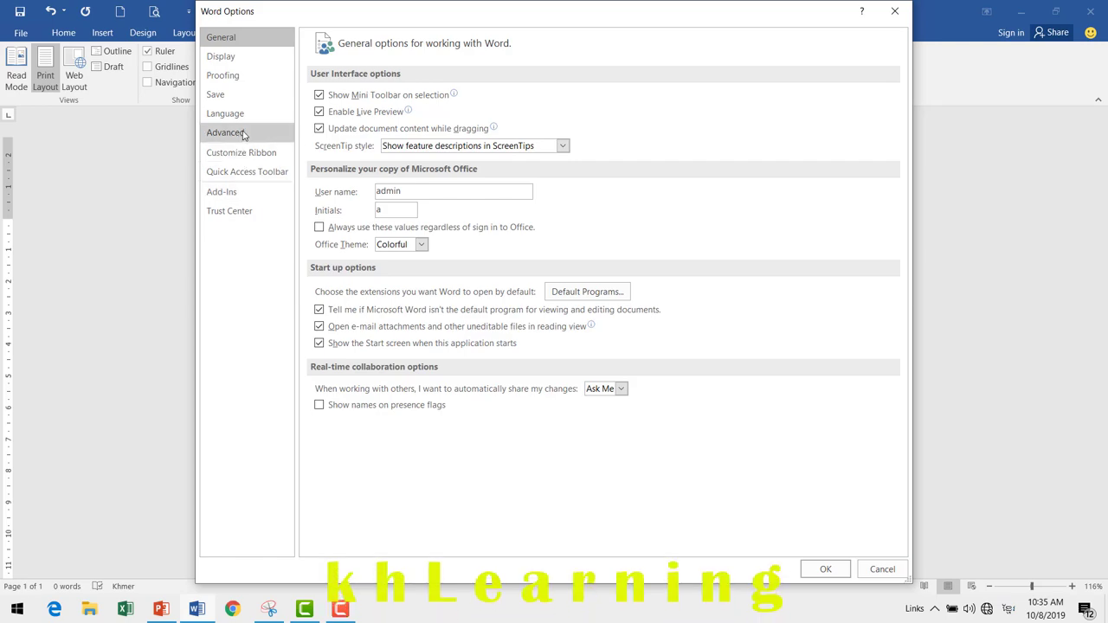
left_click(227, 132)
left_click_drag(897, 154, 875, 344)
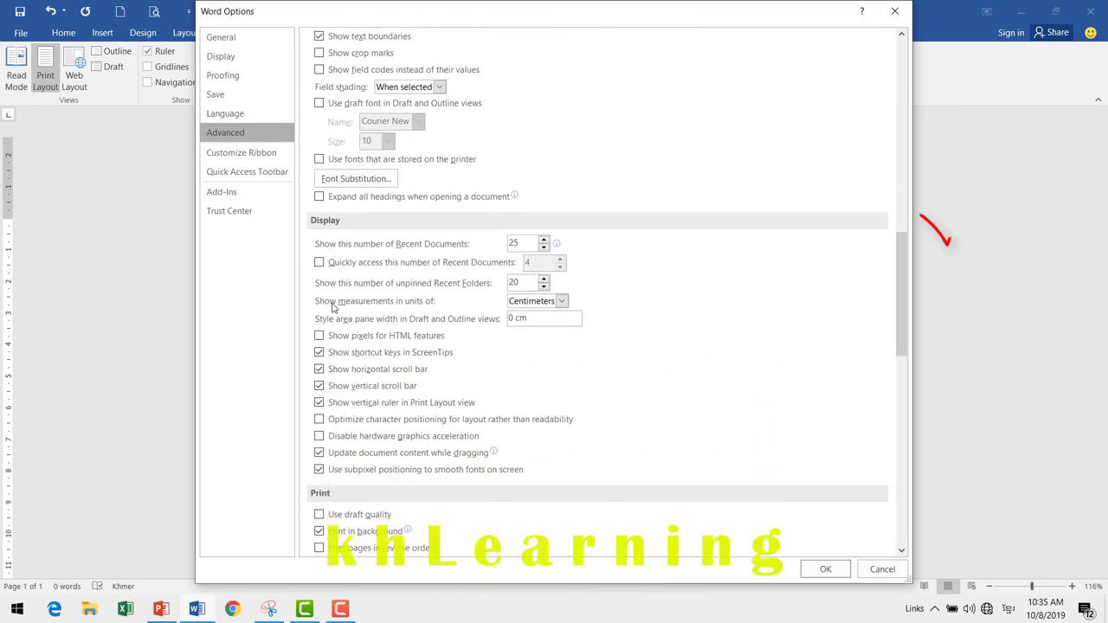
left_click(162, 610)
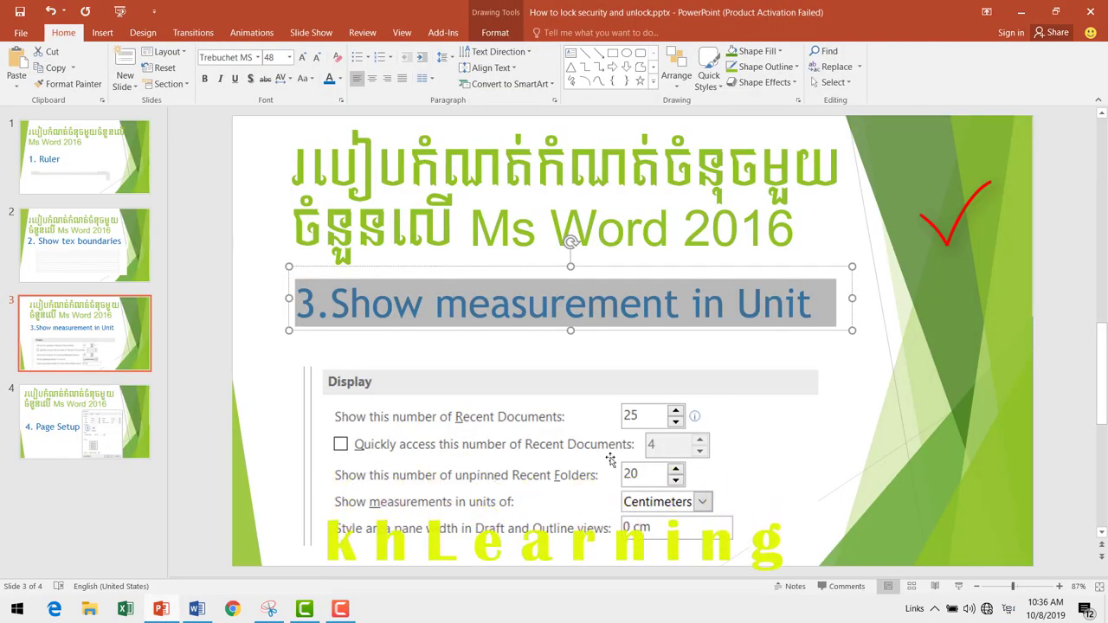
left_click(1019, 9)
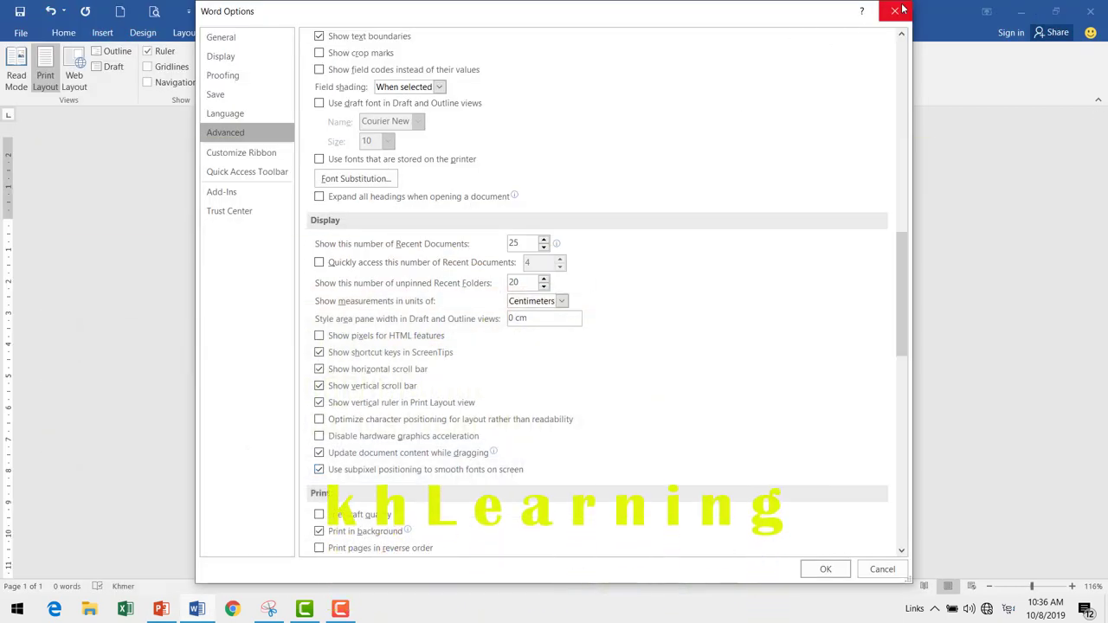
left_click(894, 10)
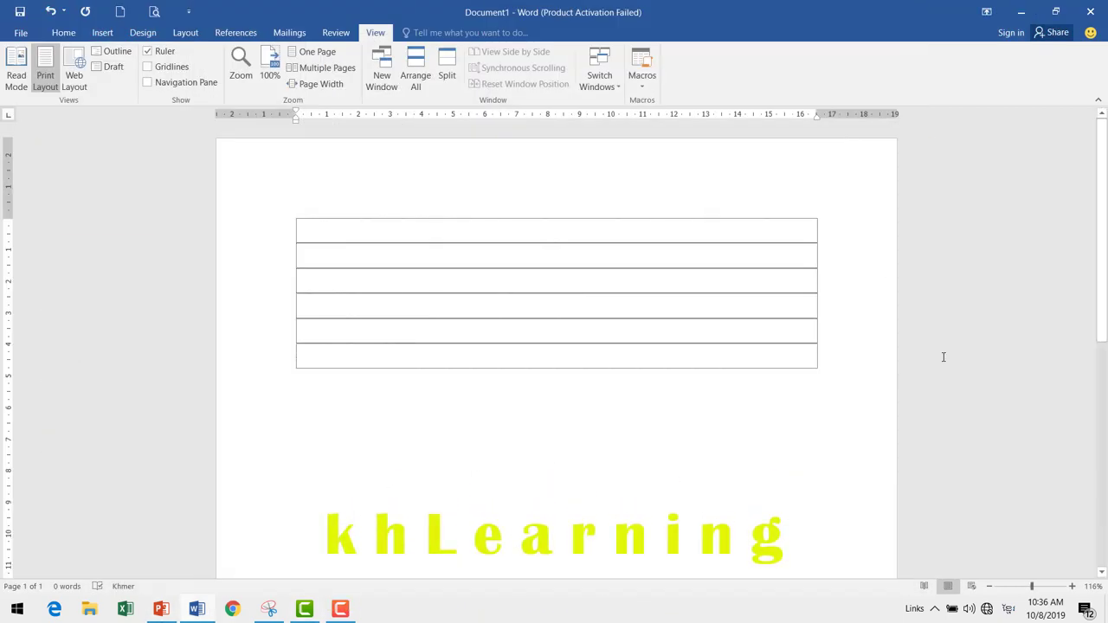
- Go to slide 4, '4. Page Setup', and highlight the words Page Setup
left_click(161, 609)
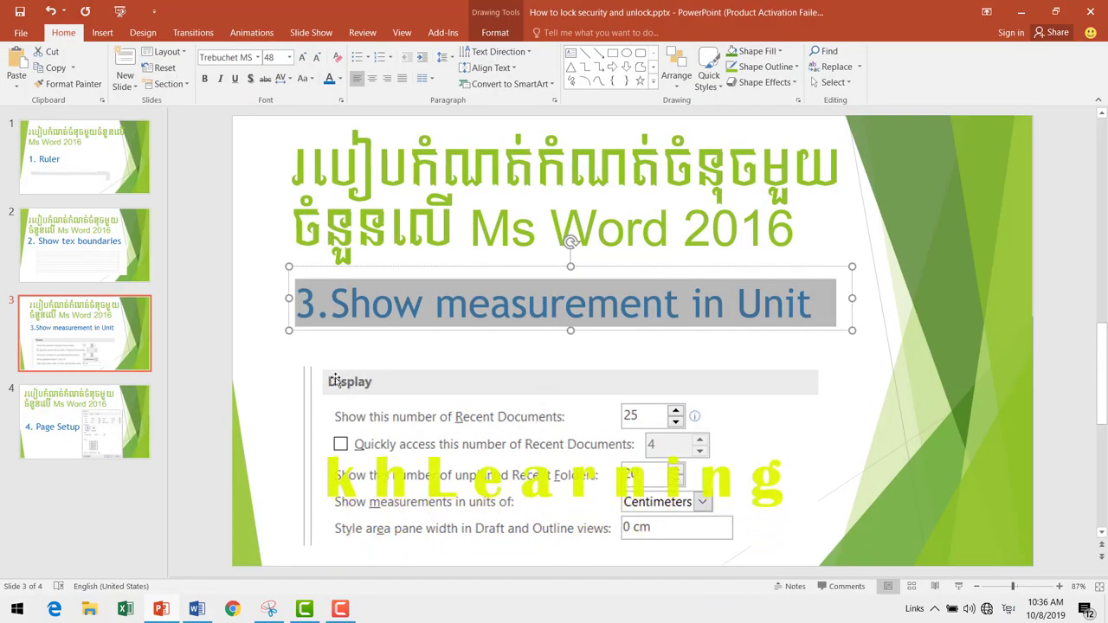
left_click(66, 447)
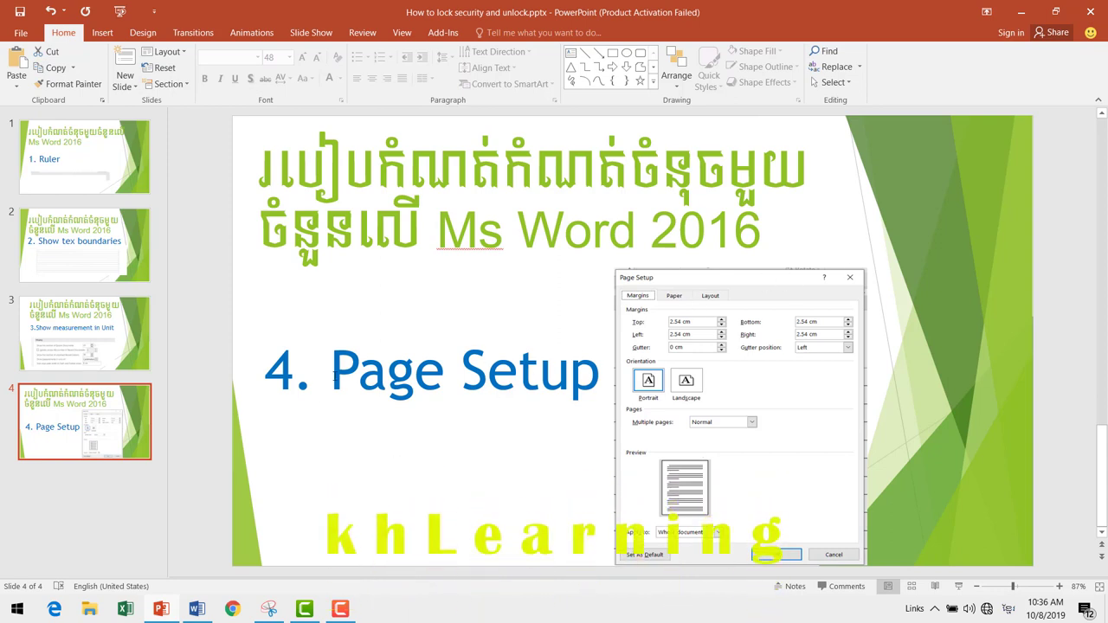
left_click_drag(334, 374, 600, 374)
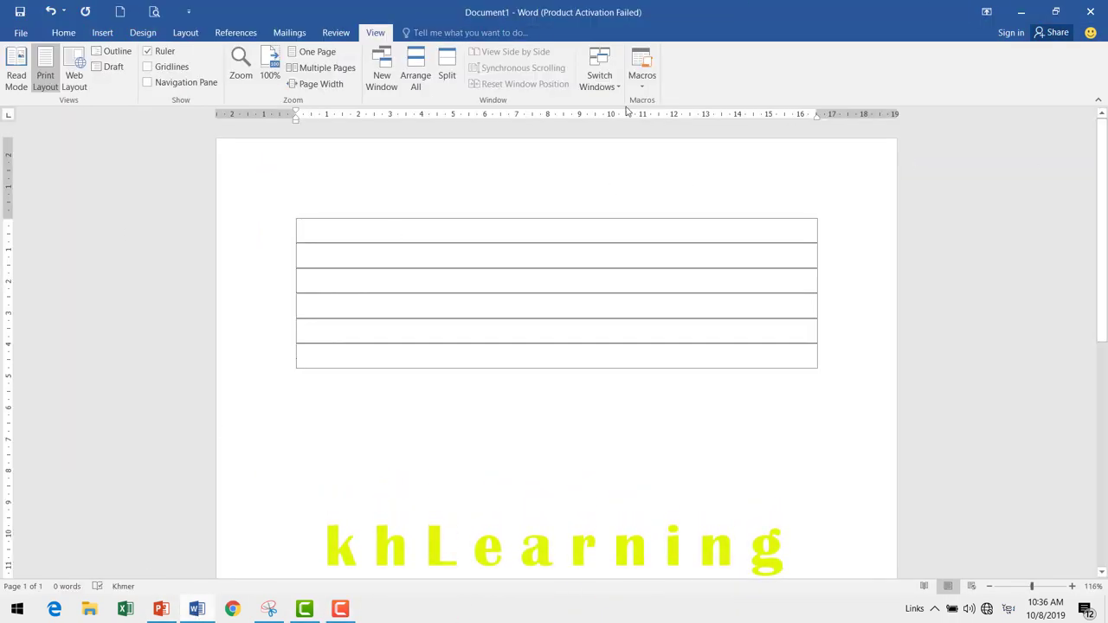
- Choose A4 paper (21 × 29.7 cm) in Page Setup and save it as the default
left_click(186, 34)
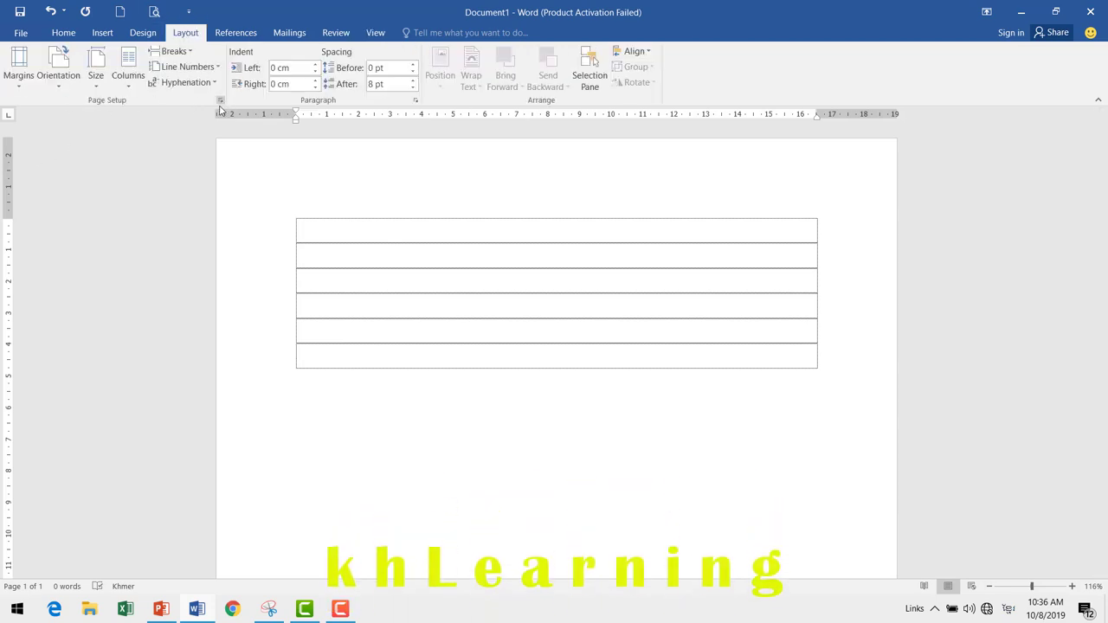
left_click(221, 102)
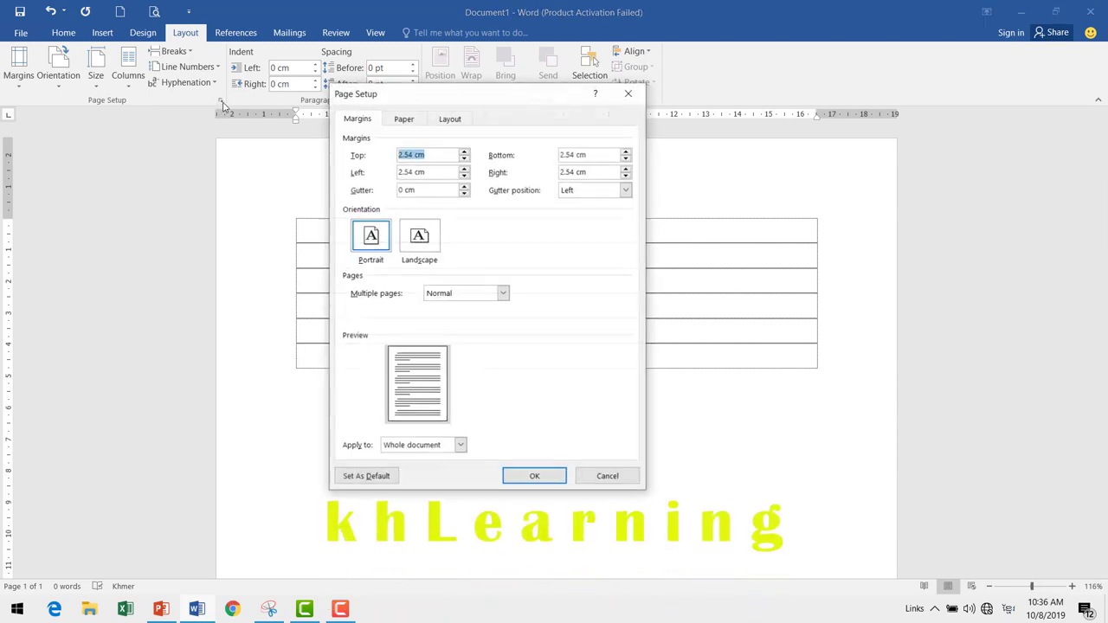
left_click(403, 120)
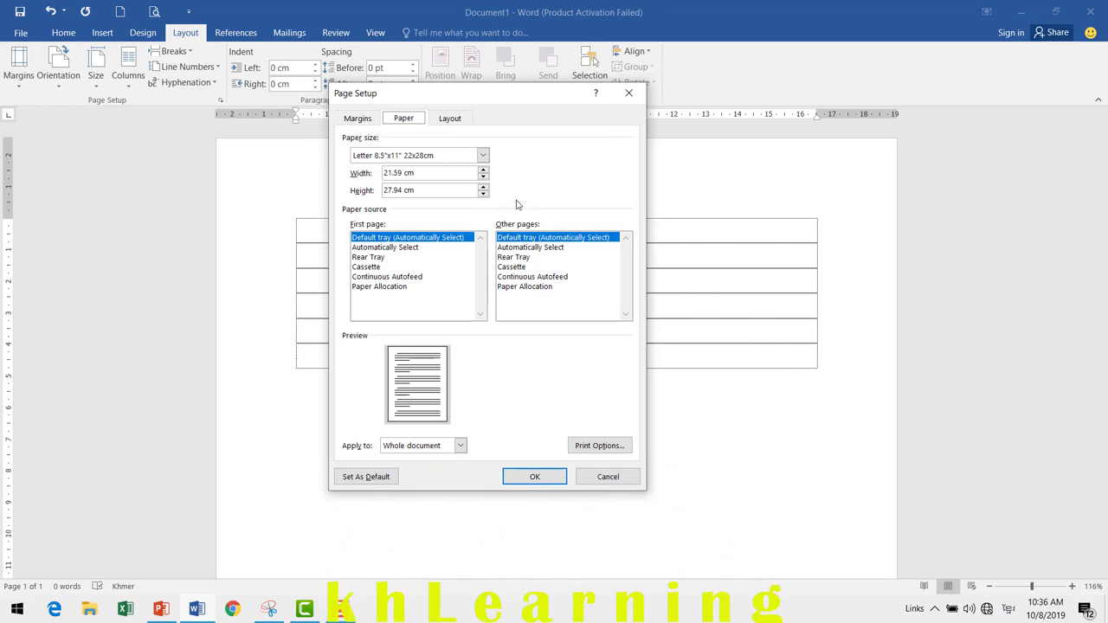
left_click(483, 157)
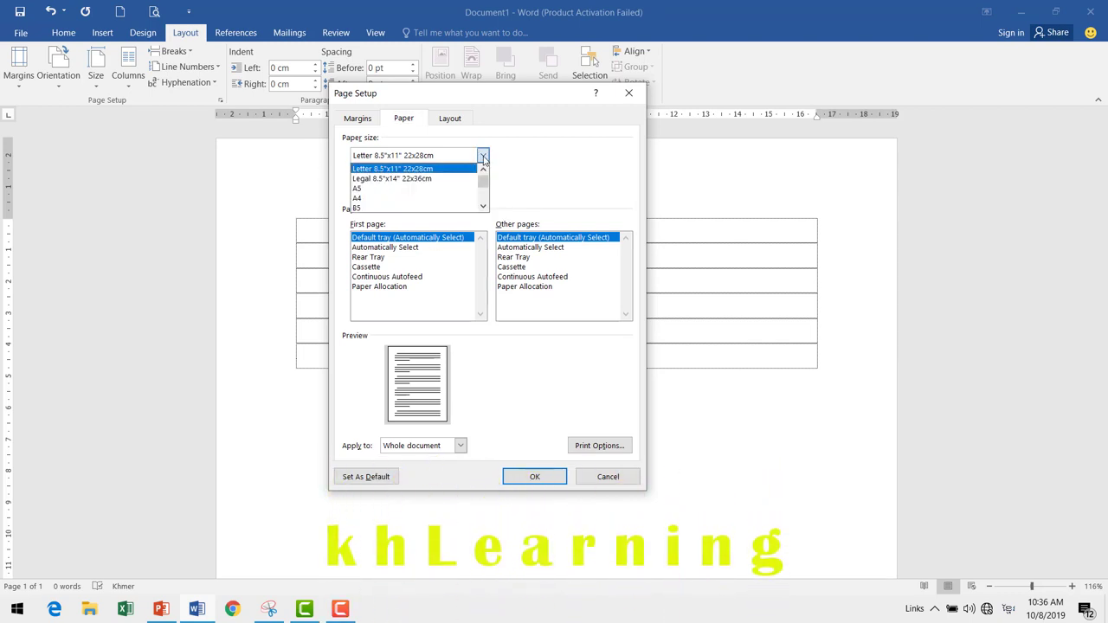
left_click(407, 195)
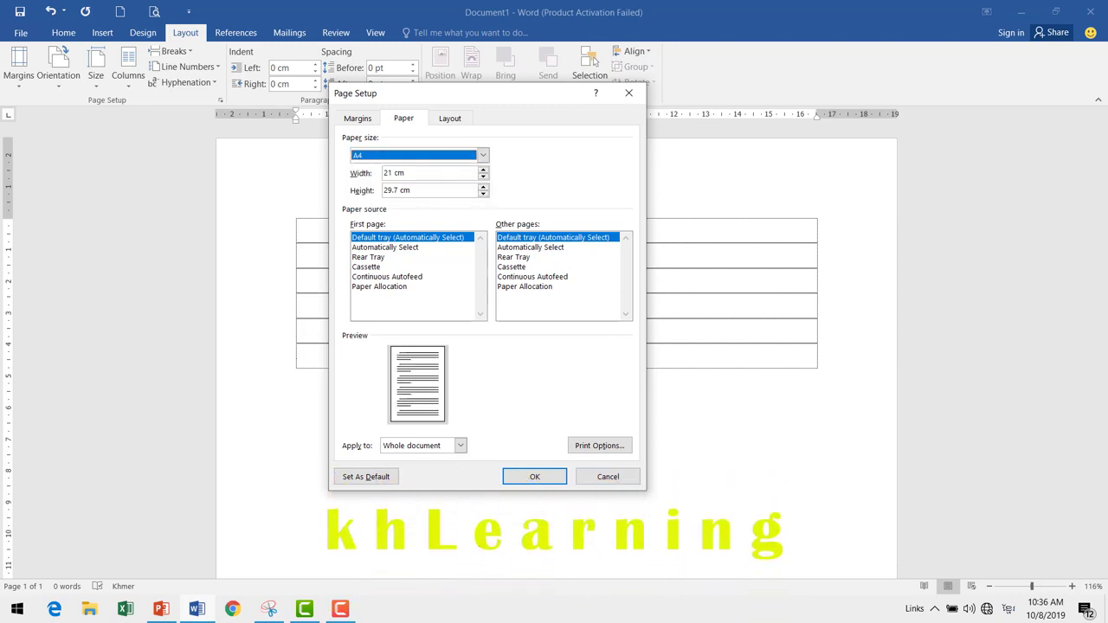
left_click(386, 478)
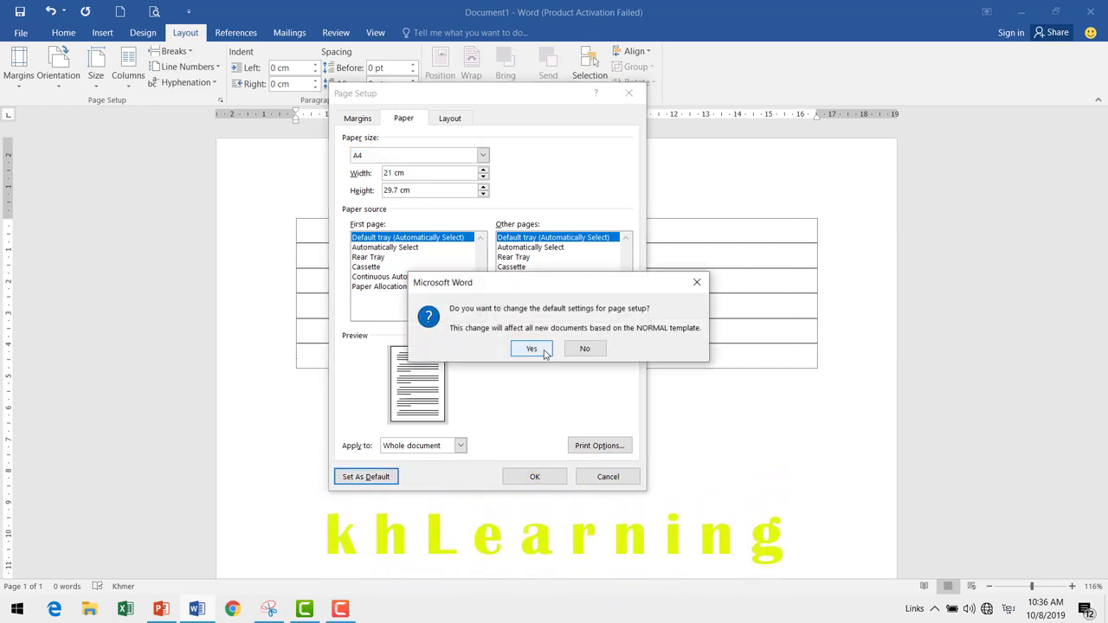
left_click(532, 349)
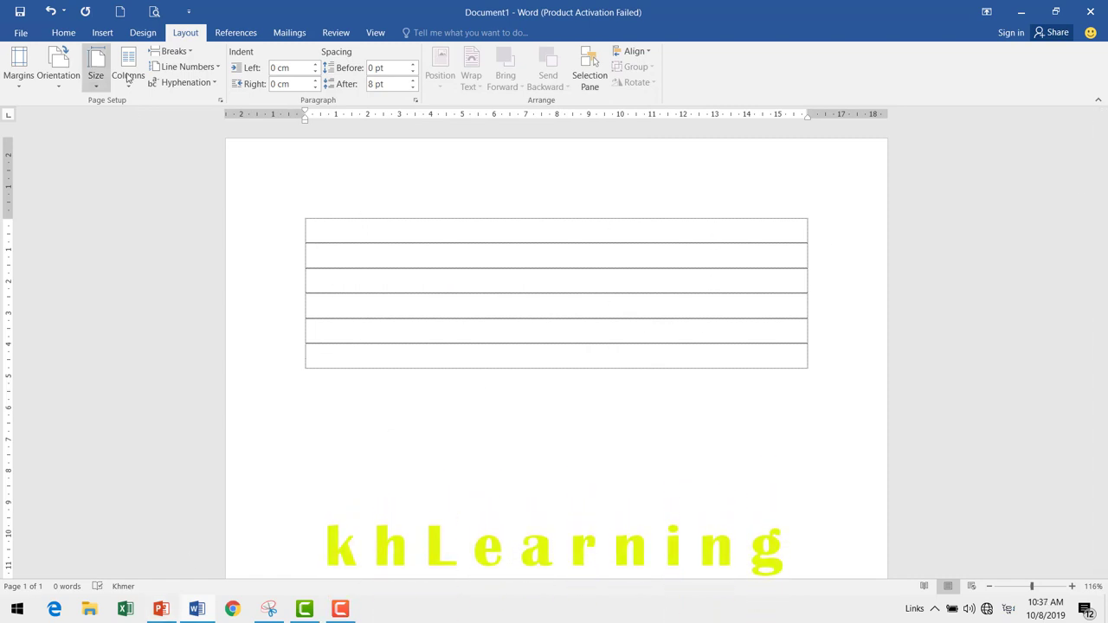
- Reopen Page Setup and switch the paper size to Letter, then back to A4
left_click(221, 102)
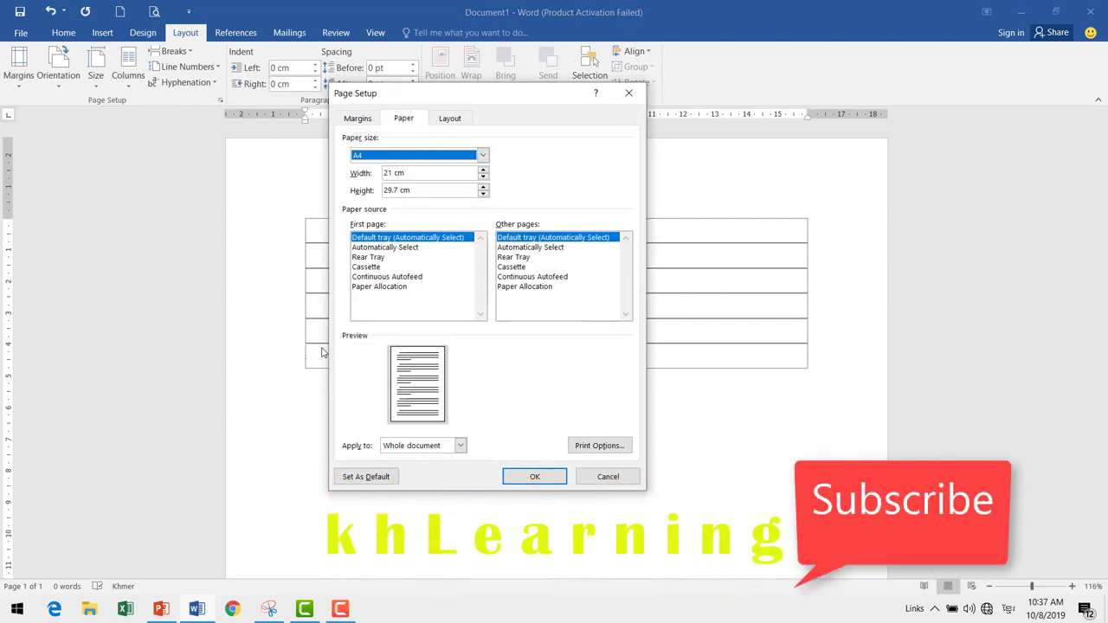
left_click(607, 446)
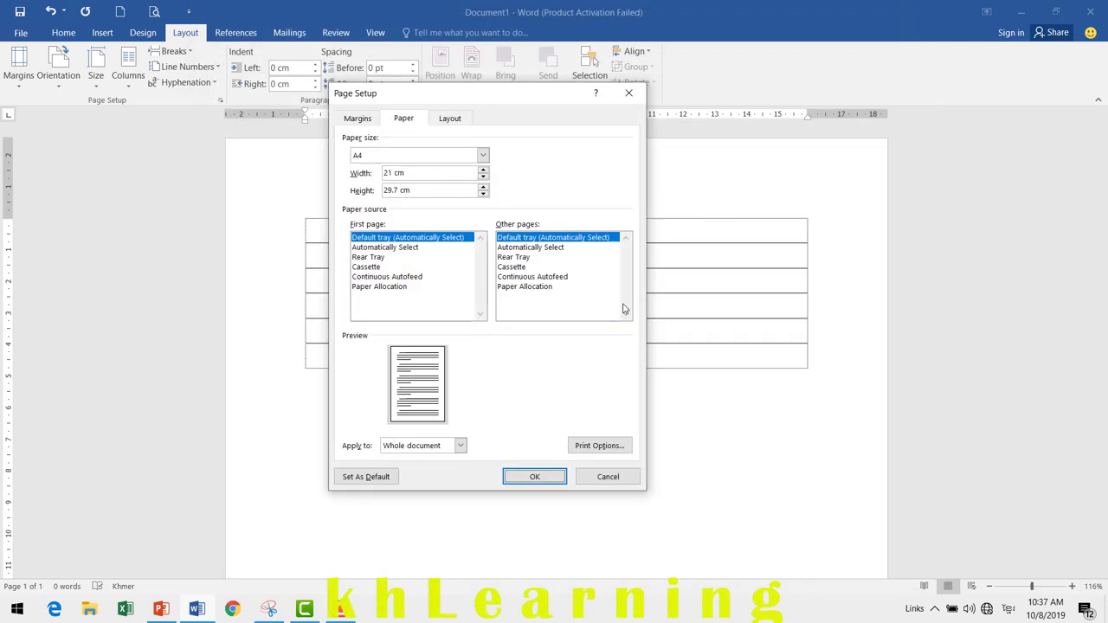
left_click(483, 156)
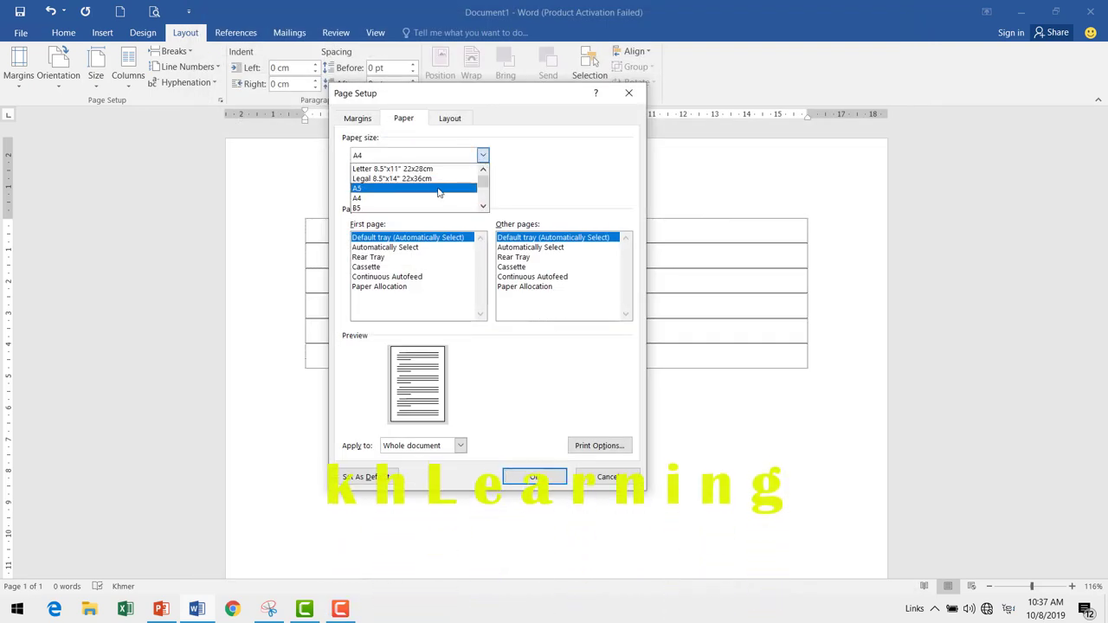
left_click(411, 169)
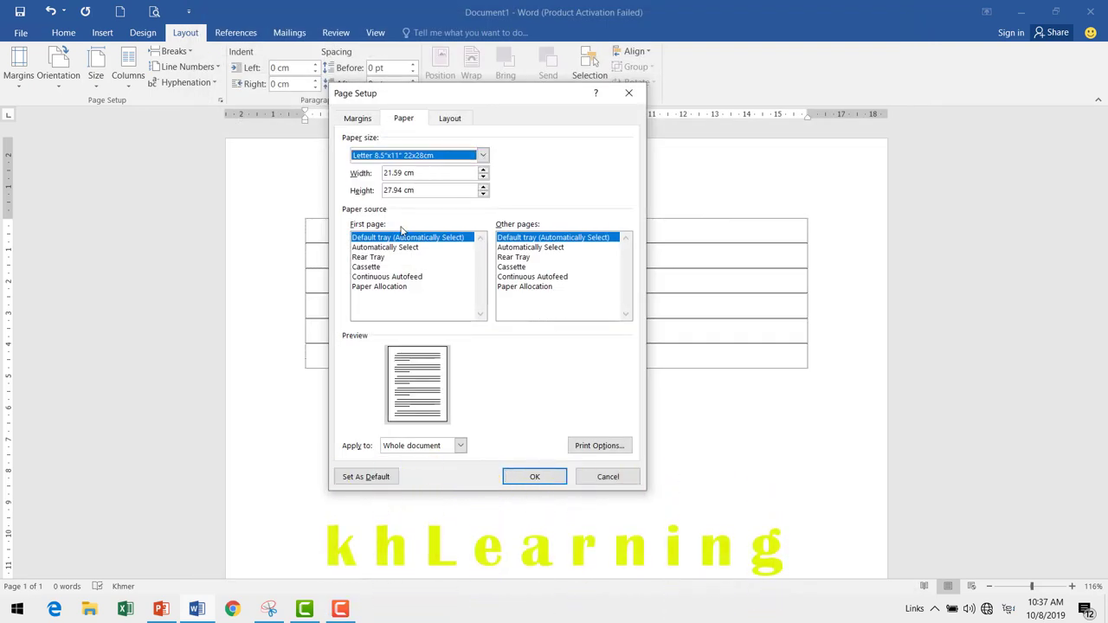
left_click(483, 156)
left_click(406, 198)
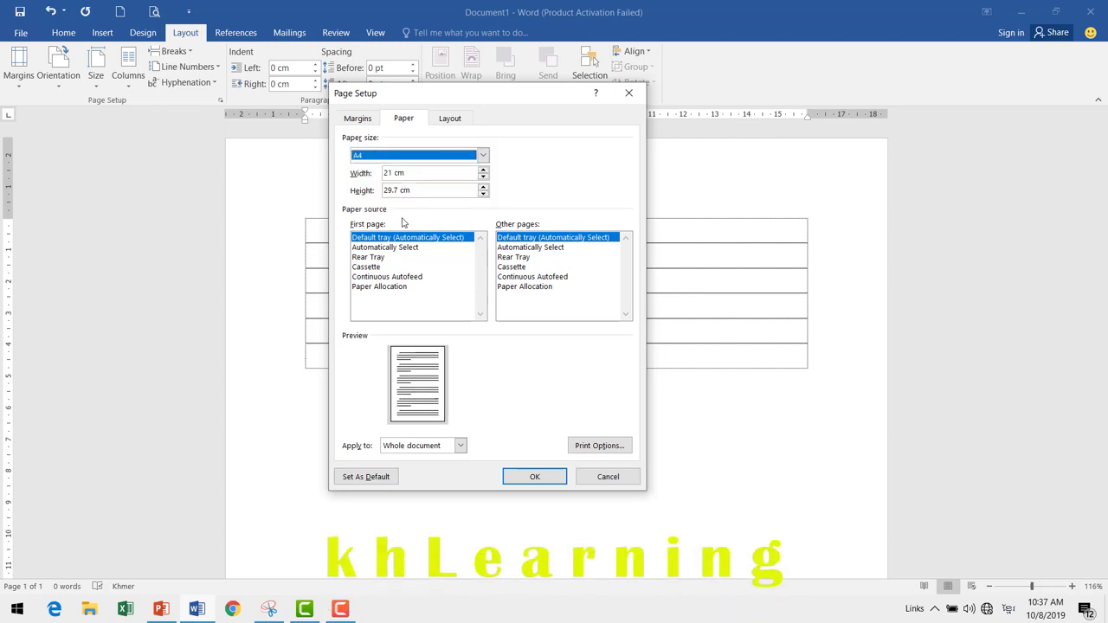
- Save A4 as the default page setup and close Document1 without saving
left_click(363, 477)
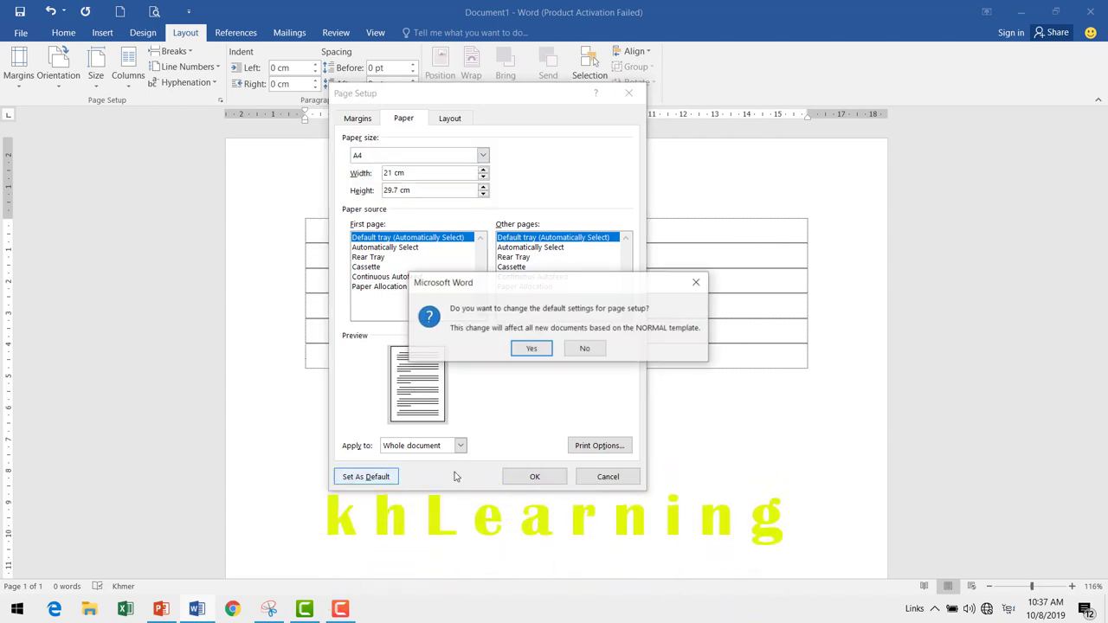
left_click(546, 351)
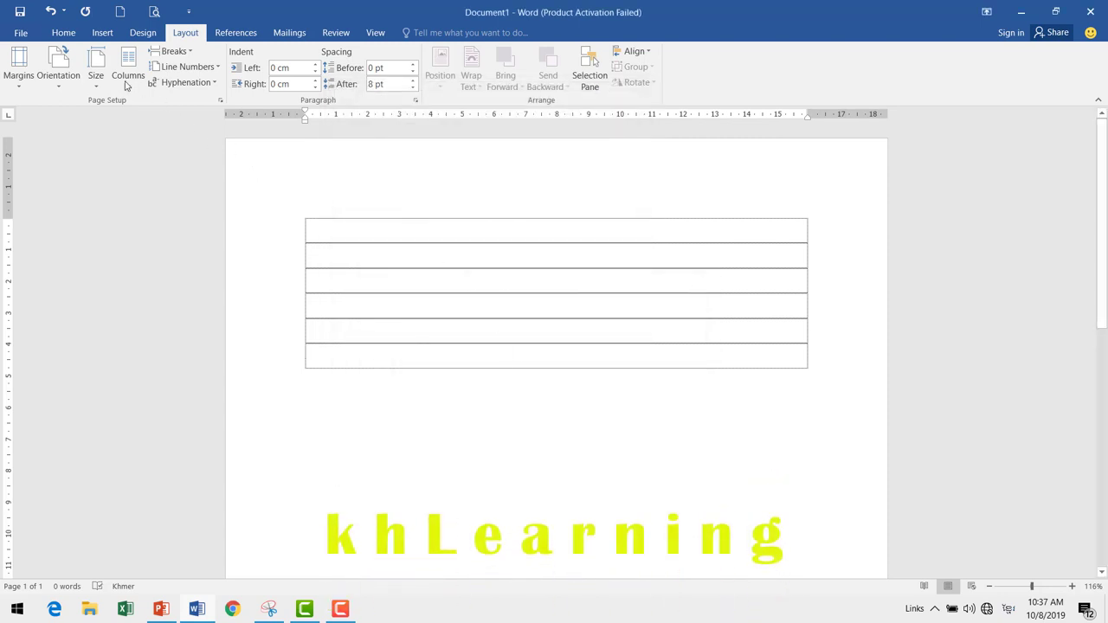
left_click(1091, 13)
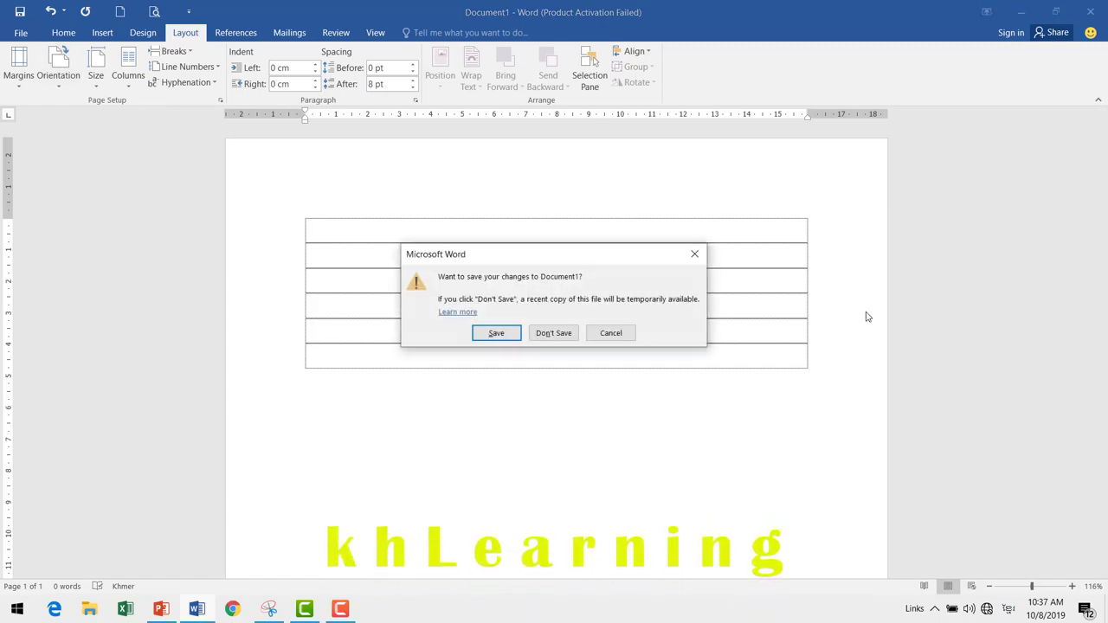
left_click(544, 338)
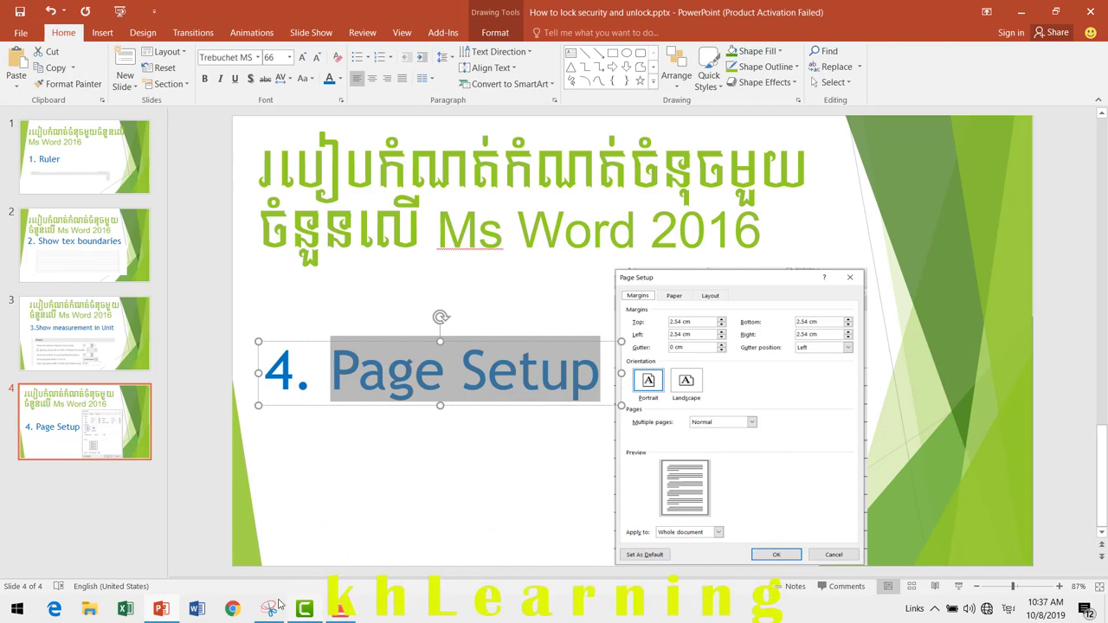
- Relaunch Word from the taskbar and start a new blank document
left_click(198, 610)
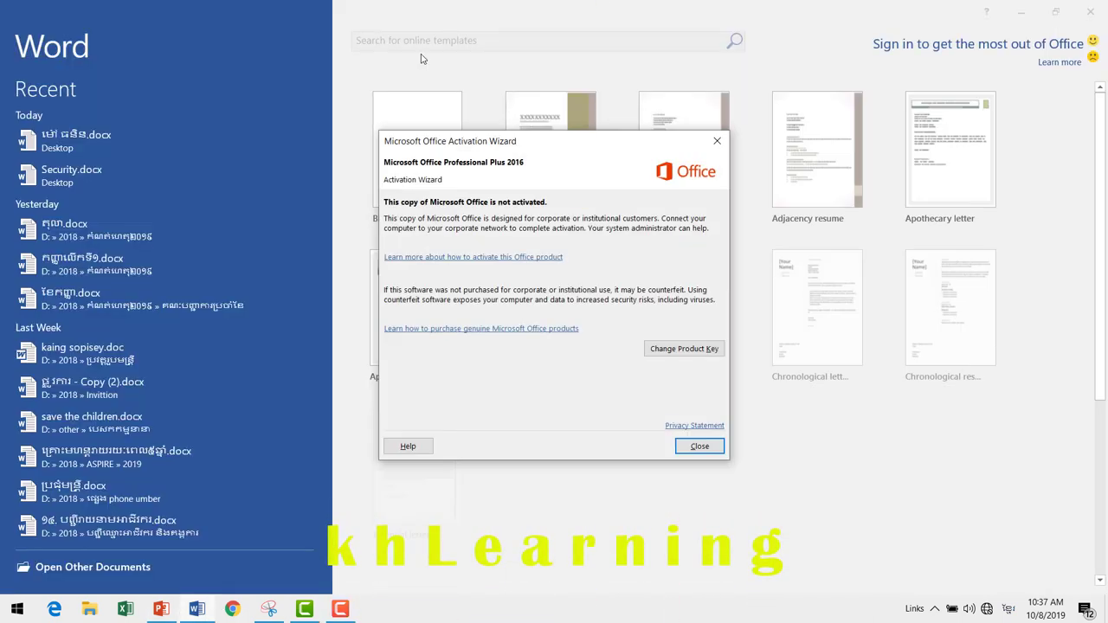
left_click(423, 148)
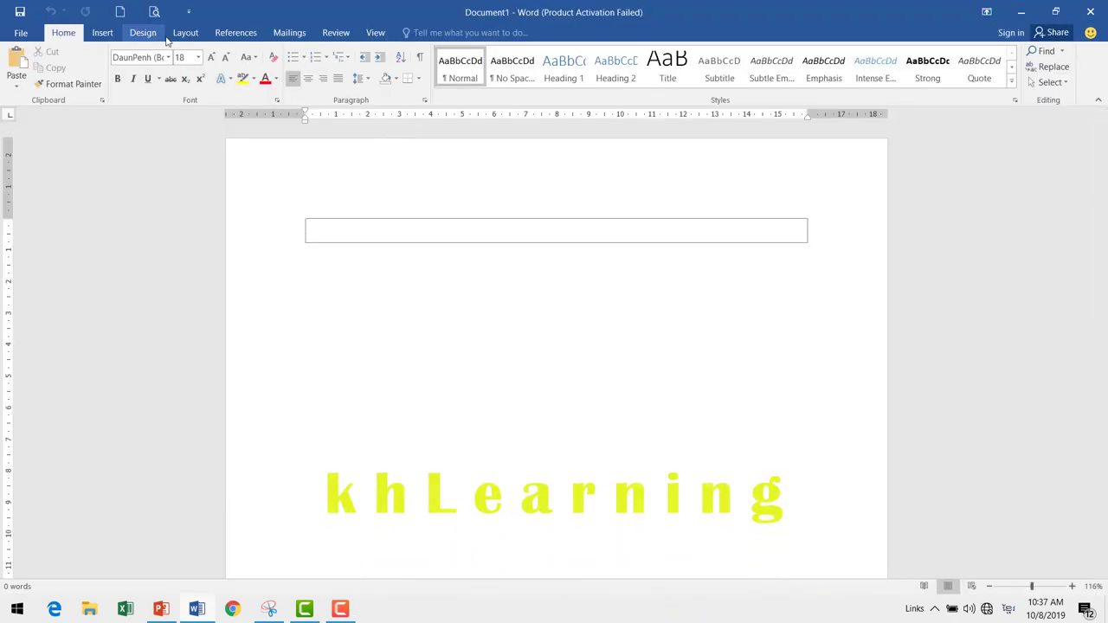
- Make Letter 8.5x11 (21.59 × 27.94 cm) the default page setup, then close Word's window
left_click(185, 32)
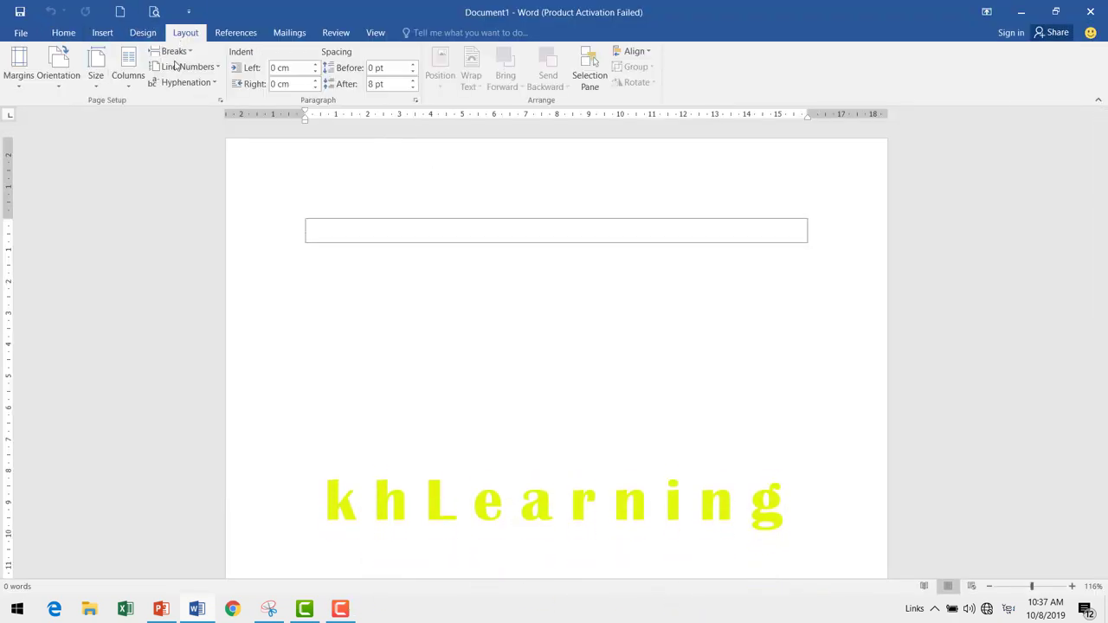
double_click(255, 119)
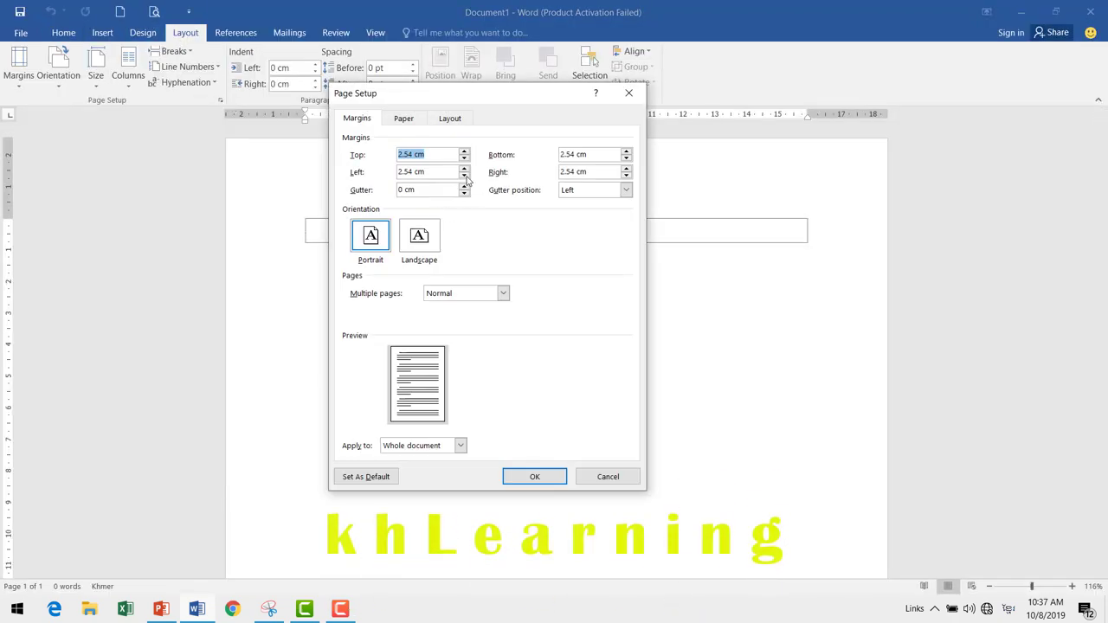
left_click(413, 120)
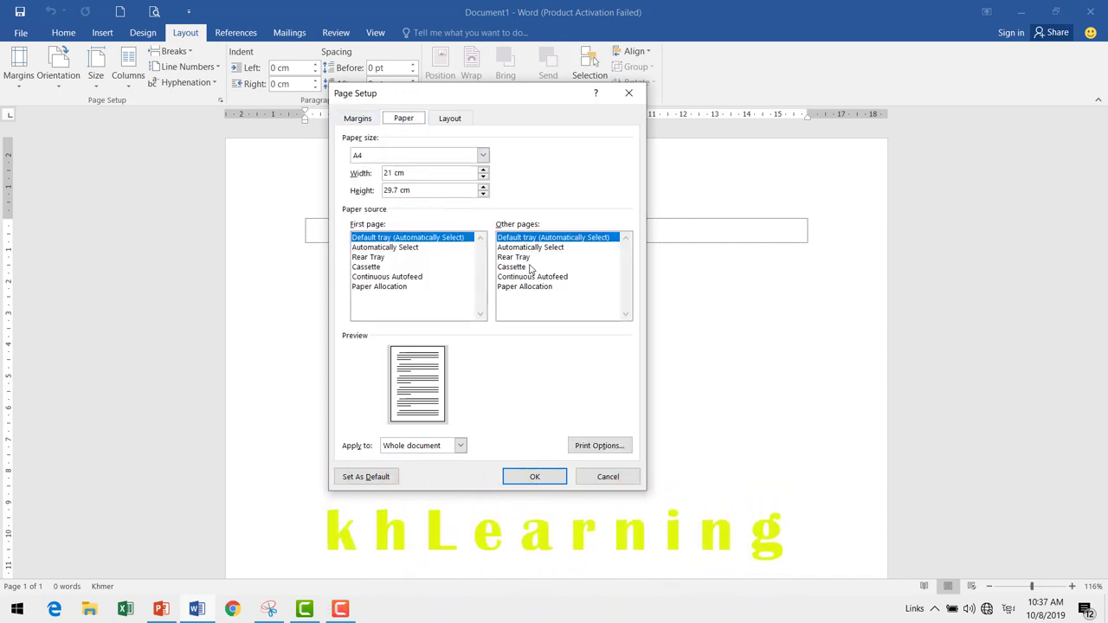
left_click(483, 155)
left_click(458, 170)
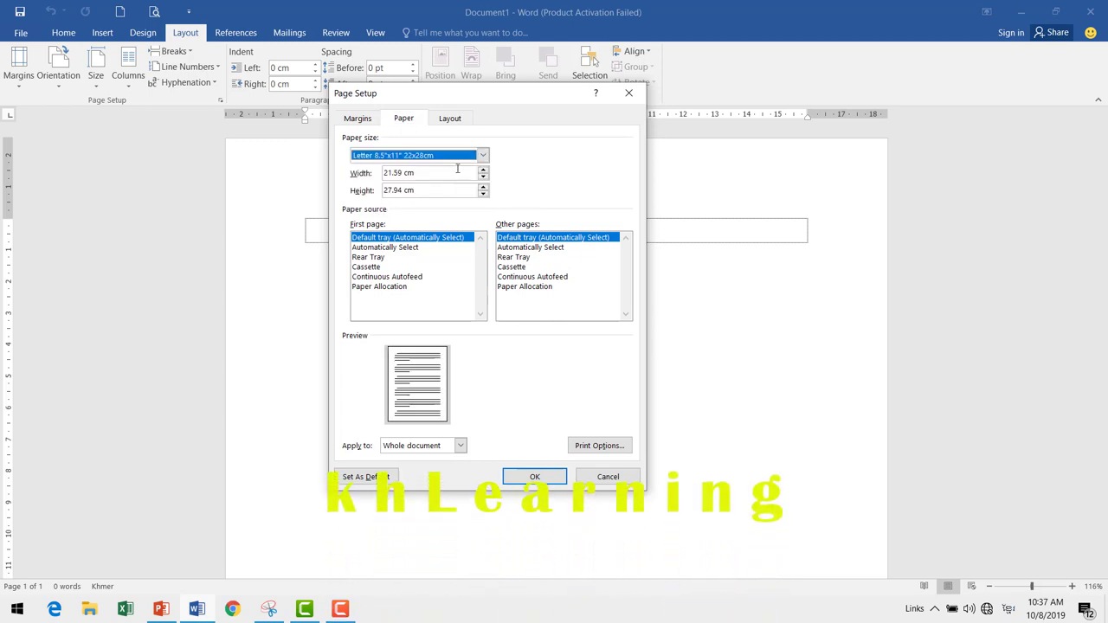
left_click(380, 477)
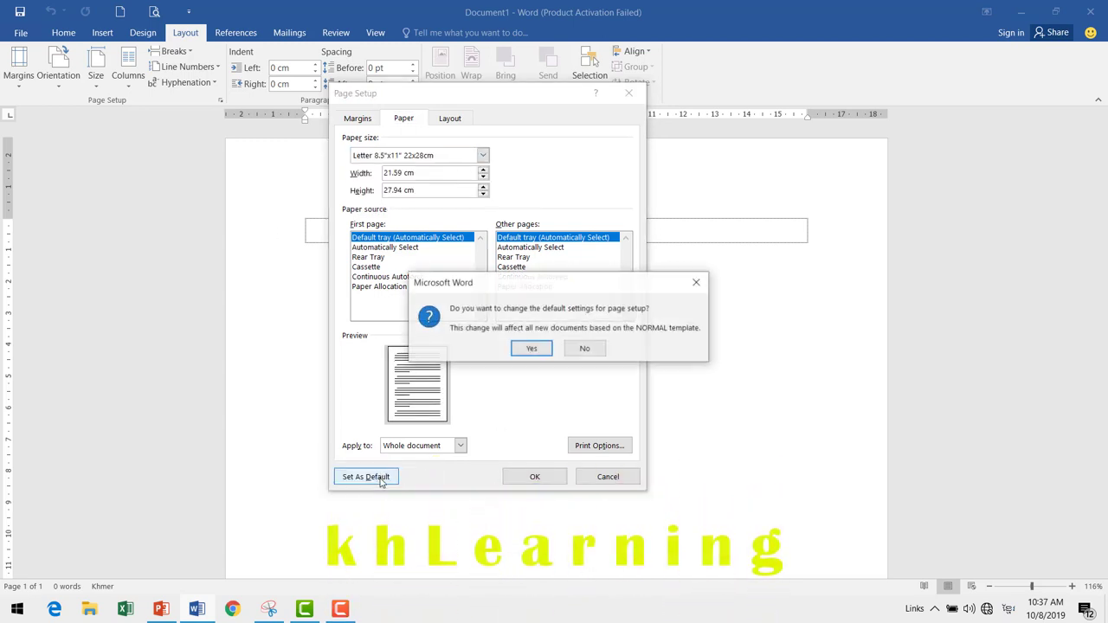
left_click(528, 346)
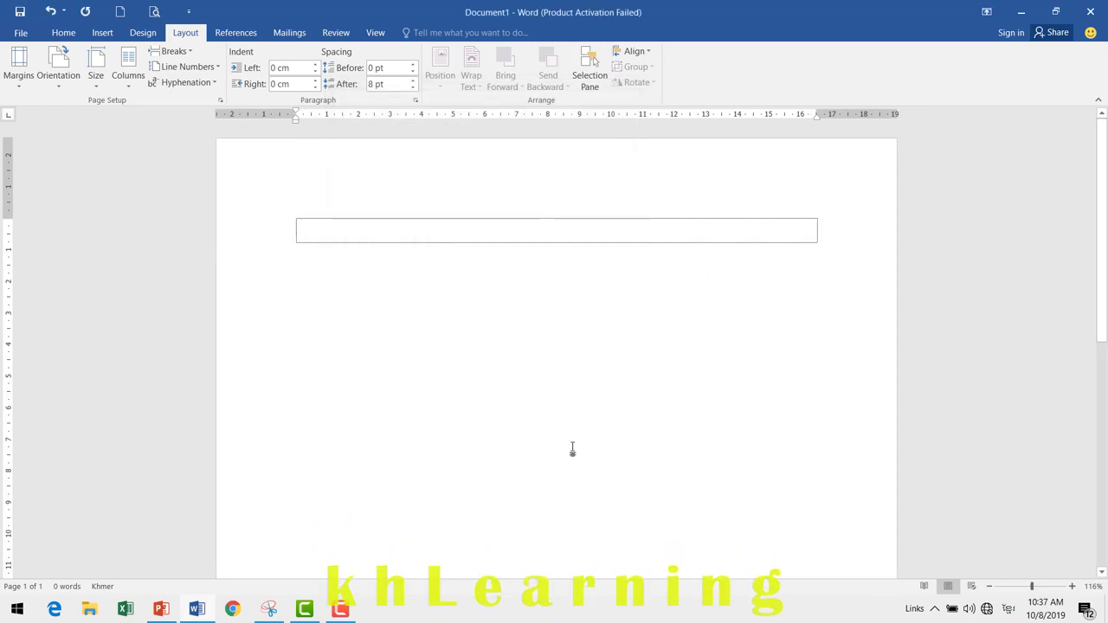
left_click(1091, 12)
- Discard Document1, relaunch Word, dismiss the activation notice and start a blank document
left_click(554, 335)
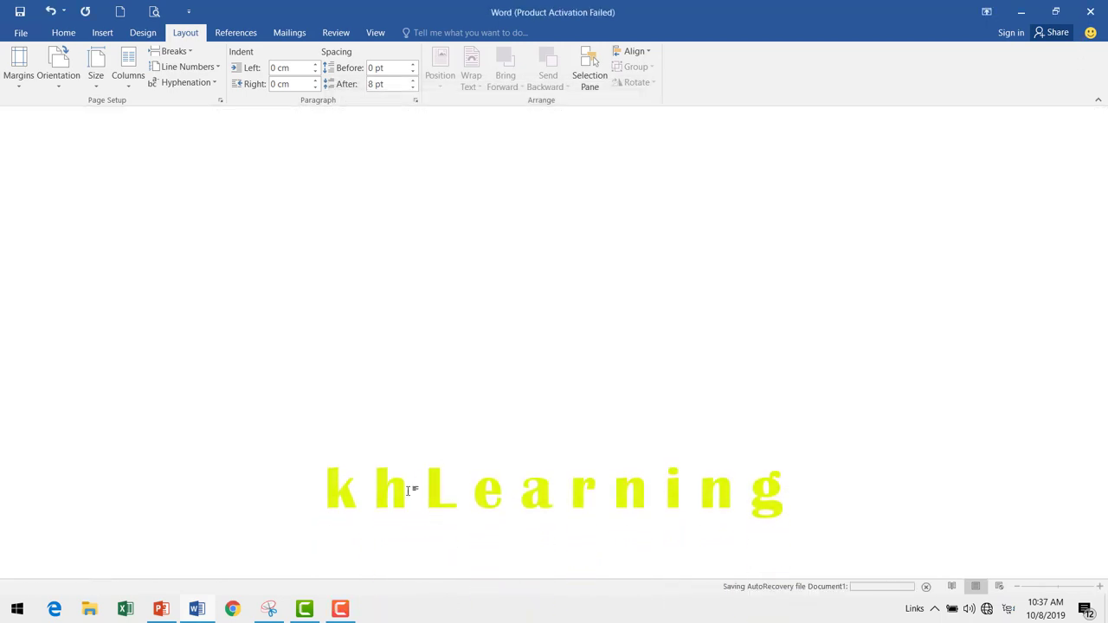
left_click(188, 616)
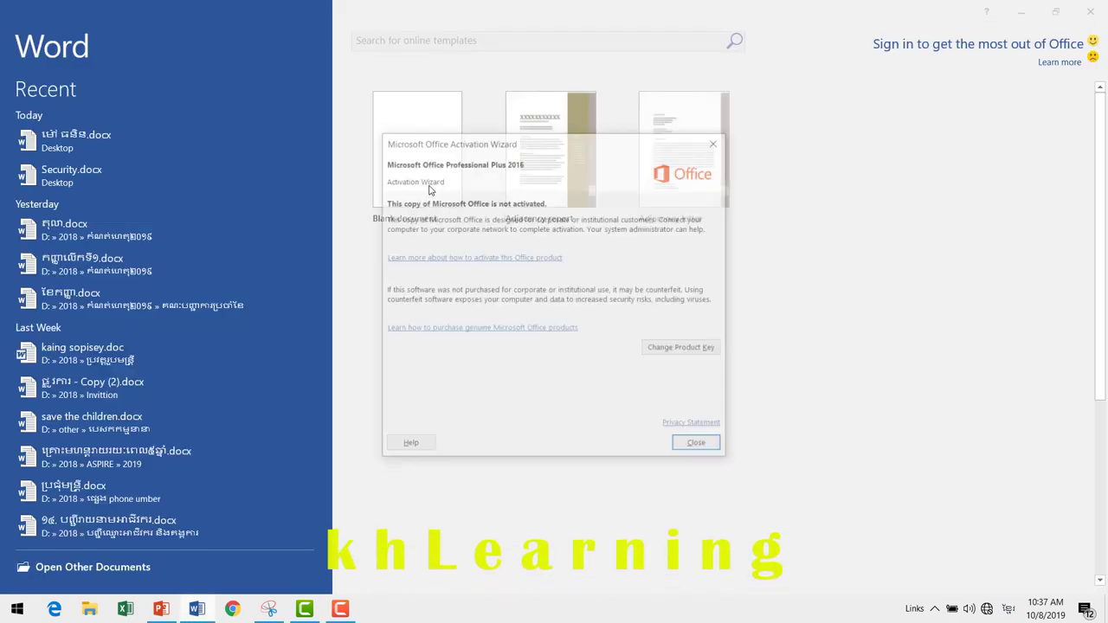
left_click(717, 140)
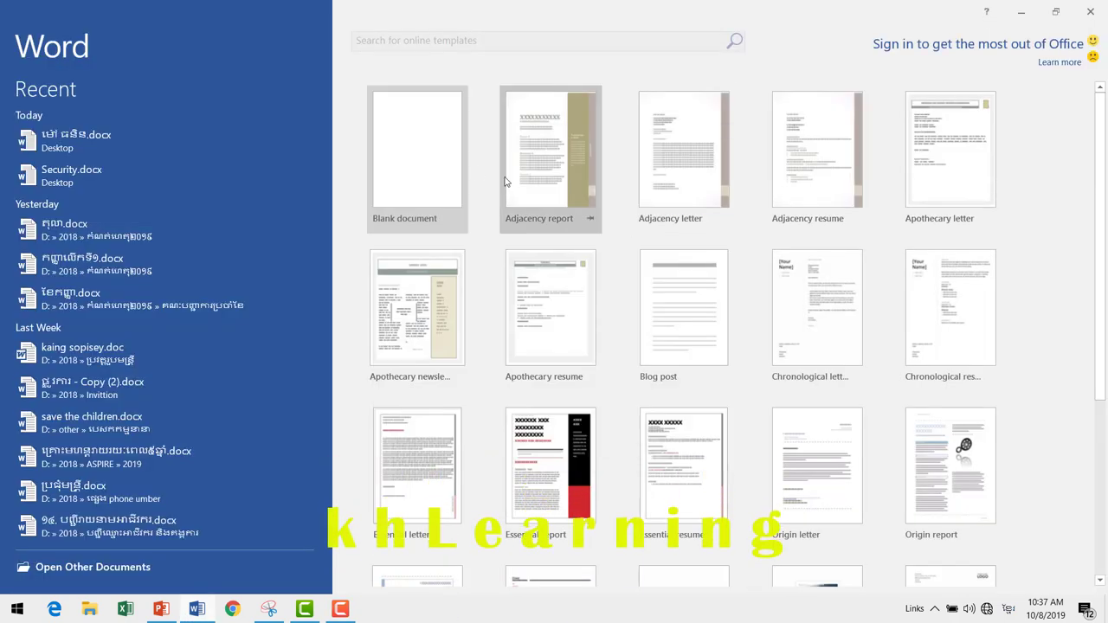
left_click(462, 168)
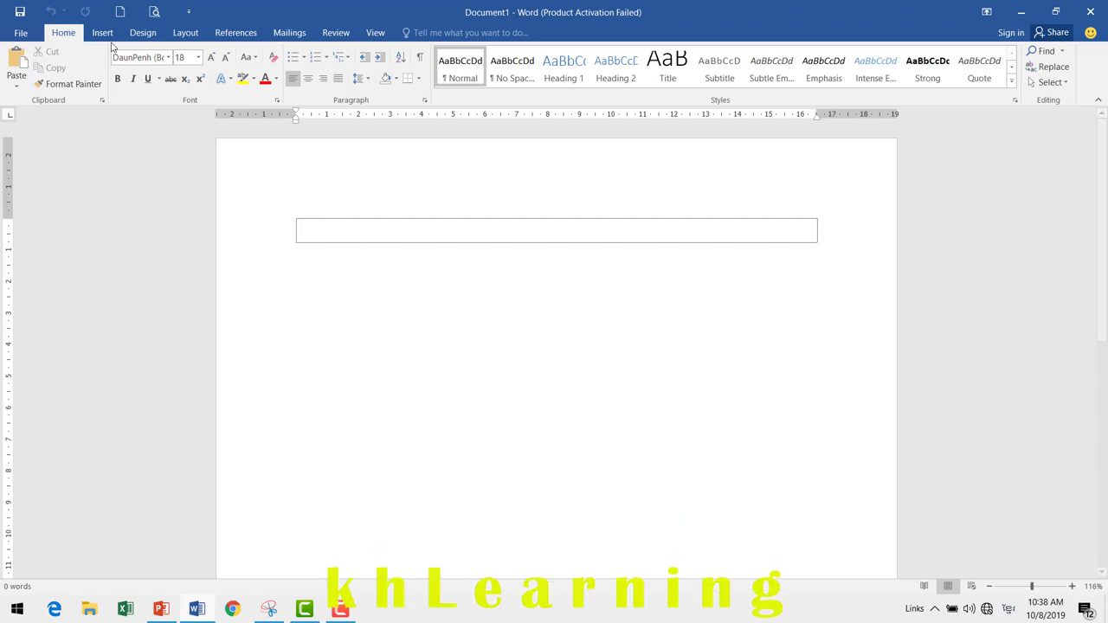
- Confirm in Page Setup's Paper tab that the new document uses Letter paper
left_click(185, 33)
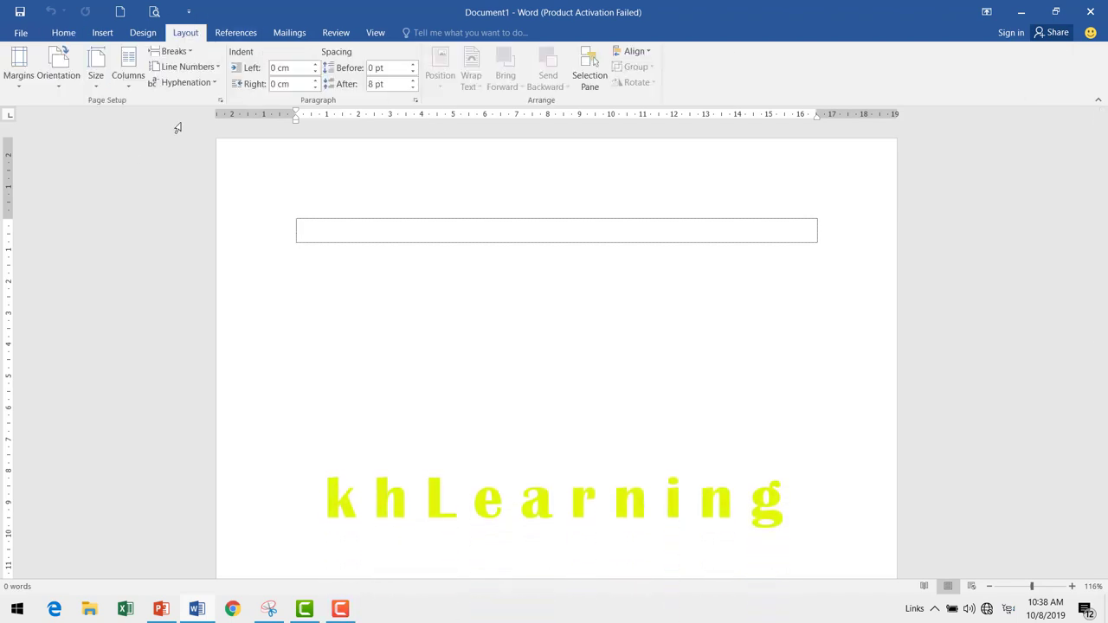
left_click(220, 100)
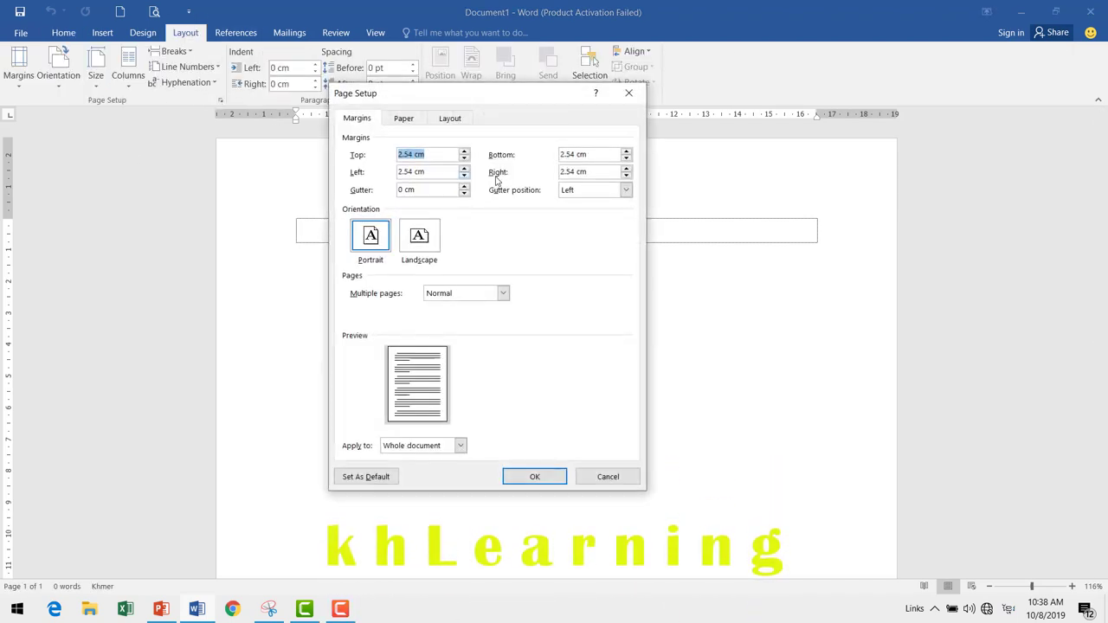
left_click(404, 119)
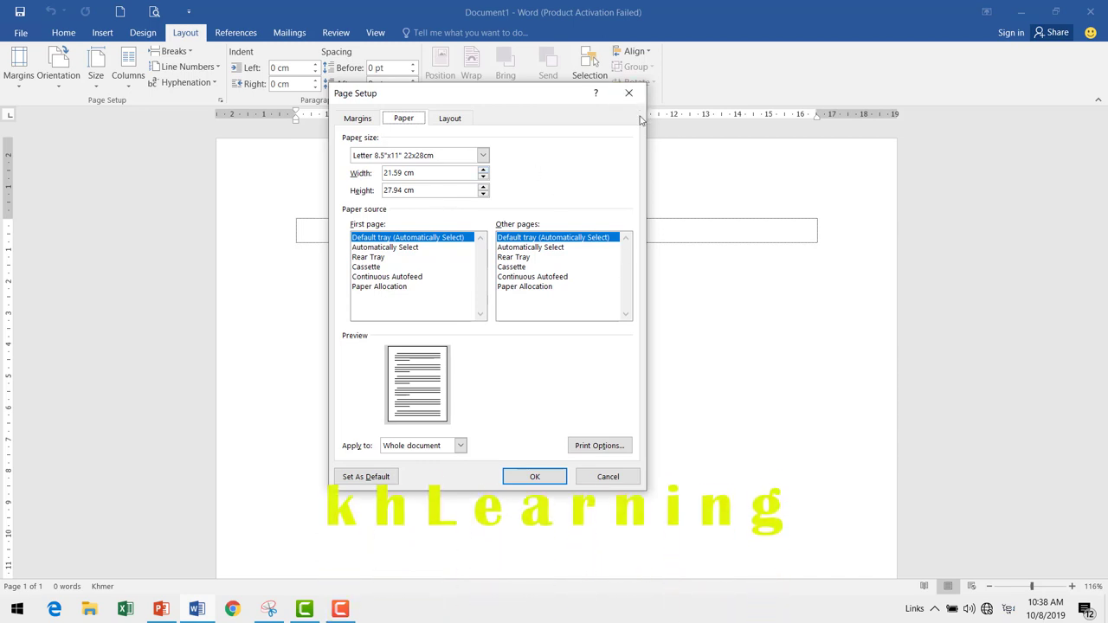
left_click(628, 93)
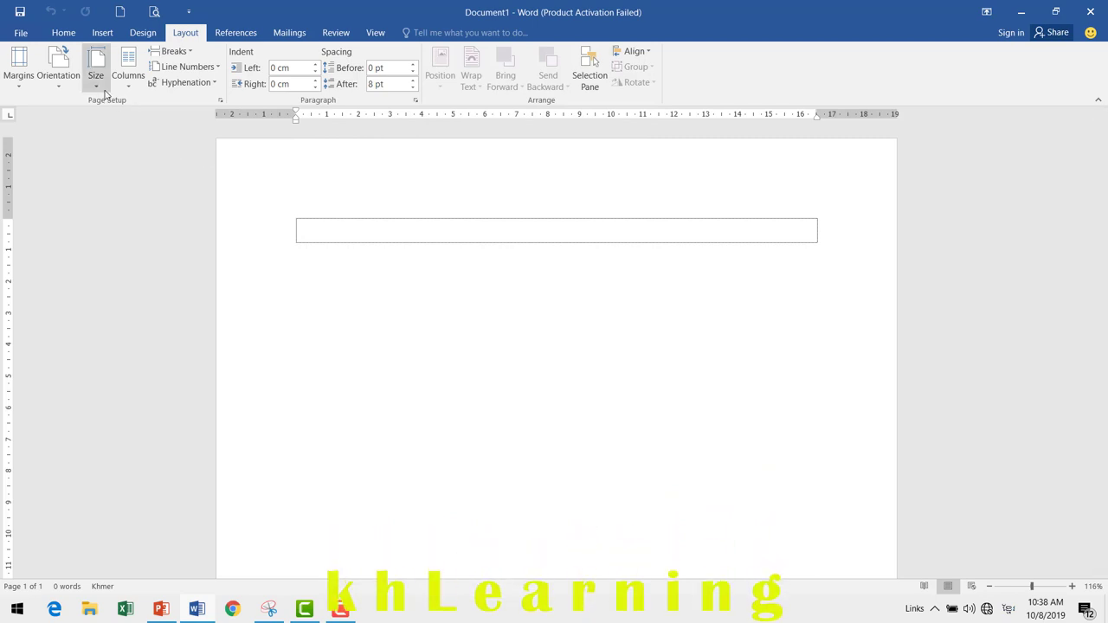
- Set A4 (21 × 29.7 cm) back as the default page setup and close Word's window
left_click(220, 100)
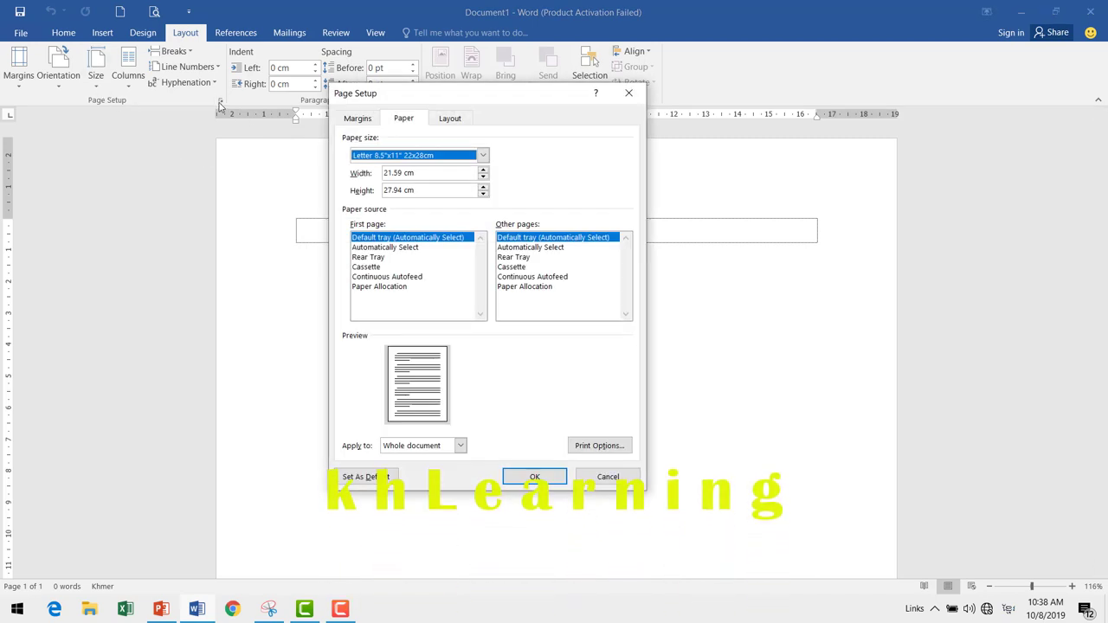
left_click(482, 155)
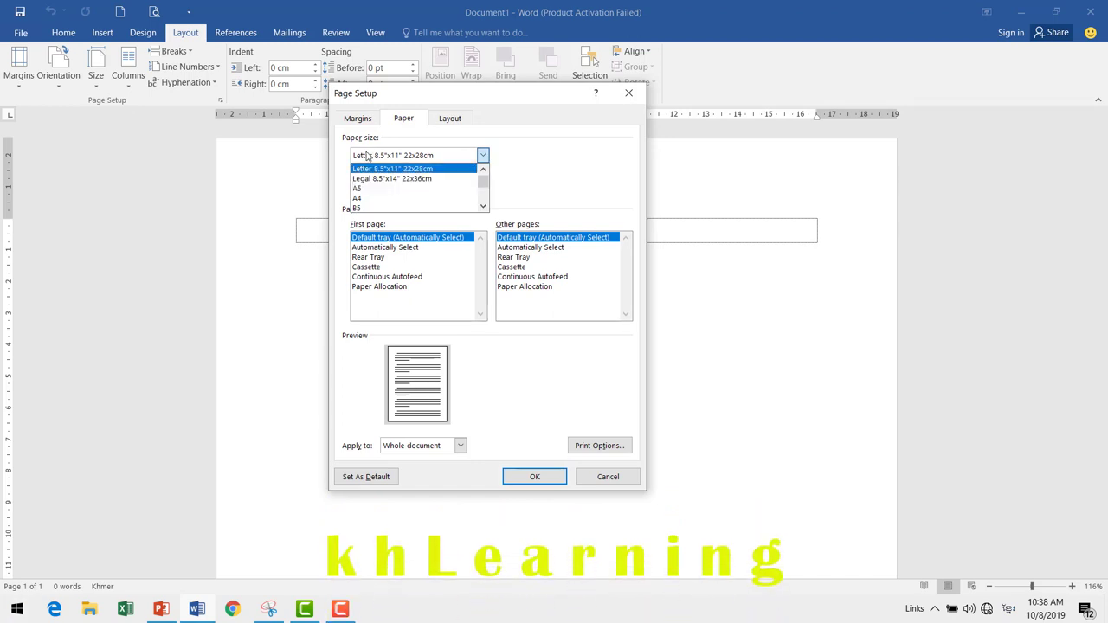
left_click(369, 199)
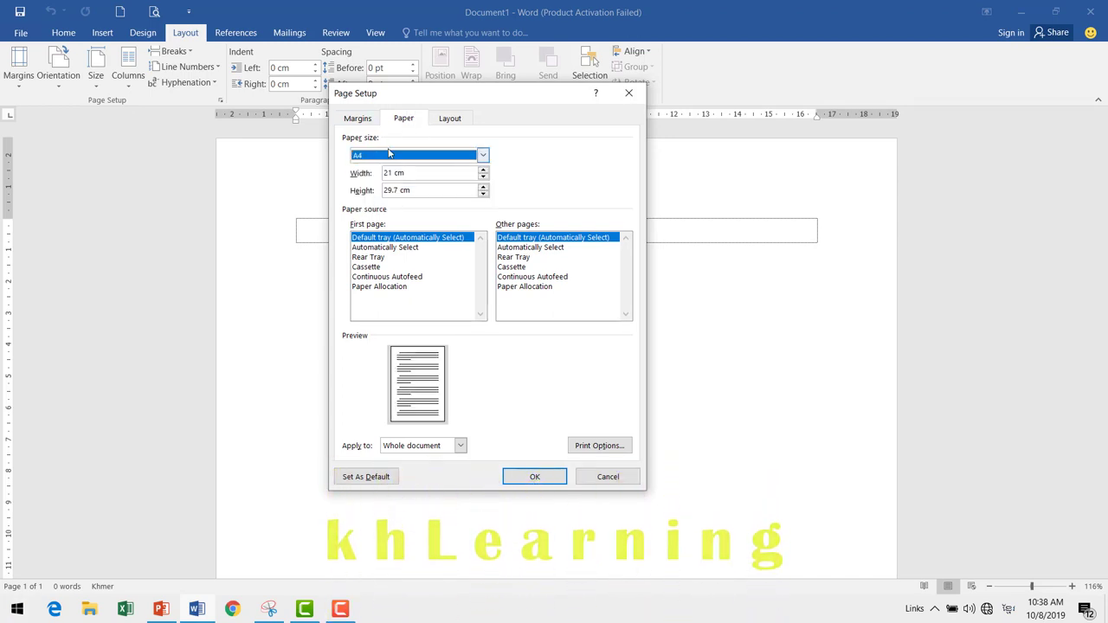
left_click(378, 482)
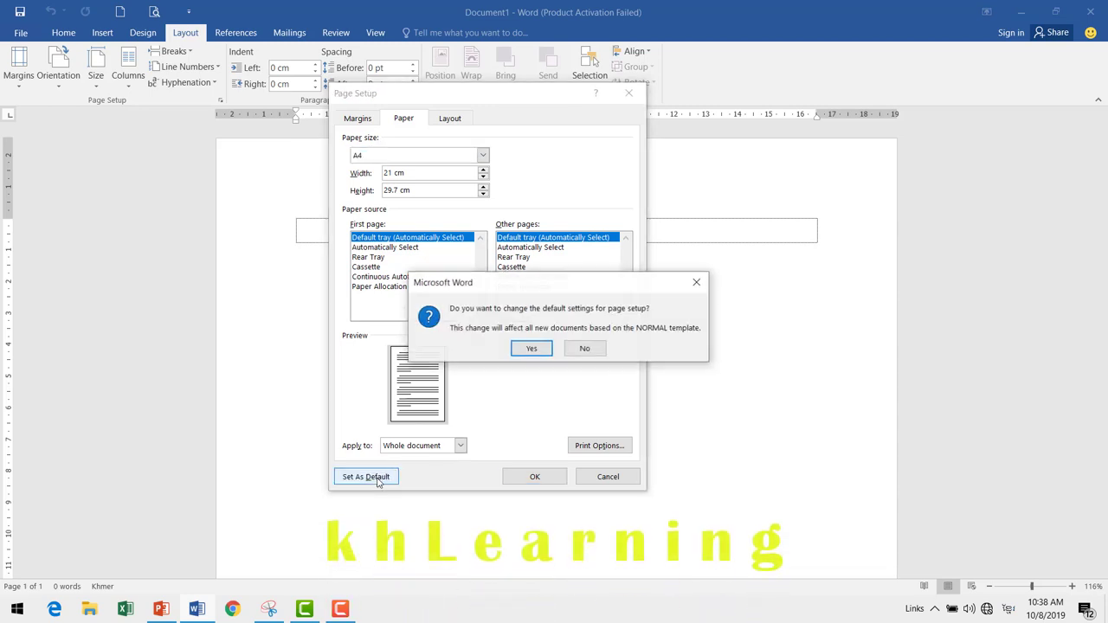
left_click(532, 349)
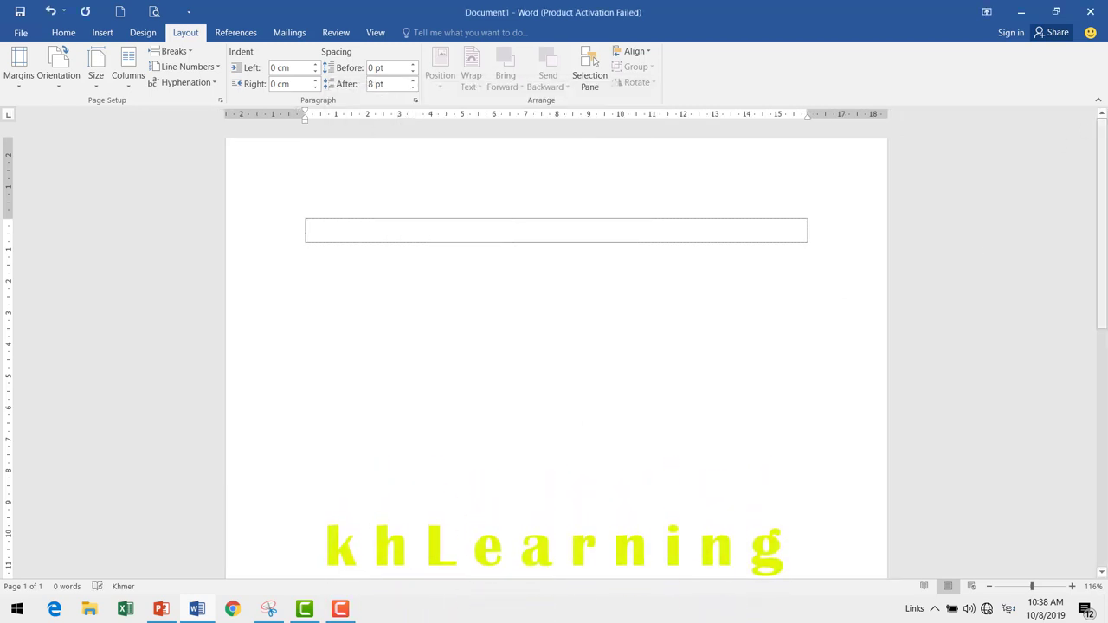
left_click(1091, 11)
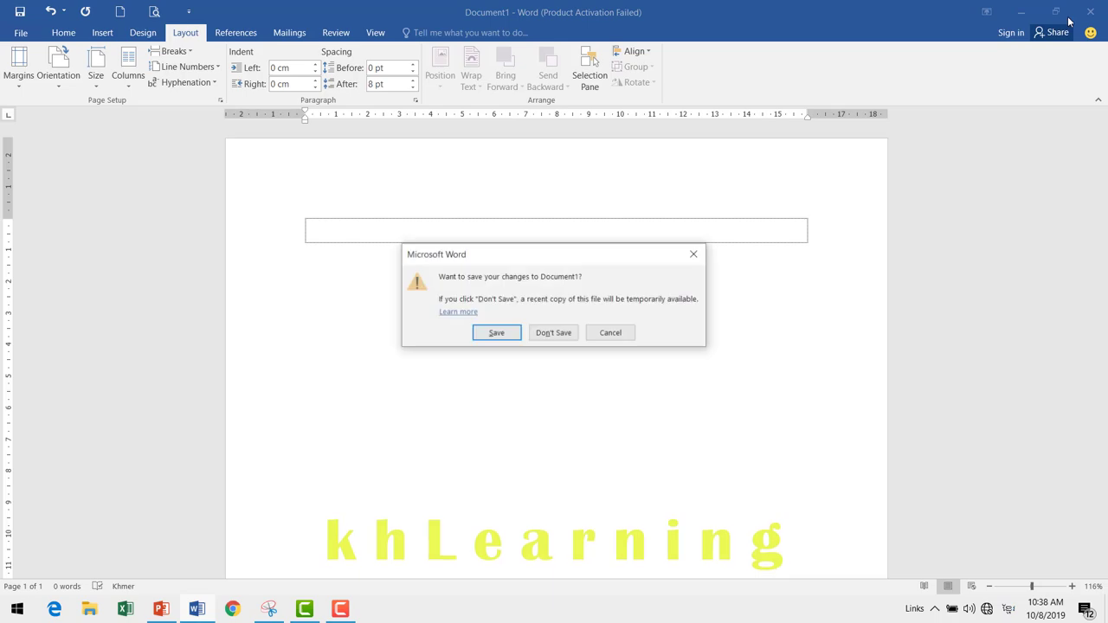
- Discard Document1, relaunch Word, dismiss the activation notice and open a blank document
left_click(554, 333)
left_click(204, 610)
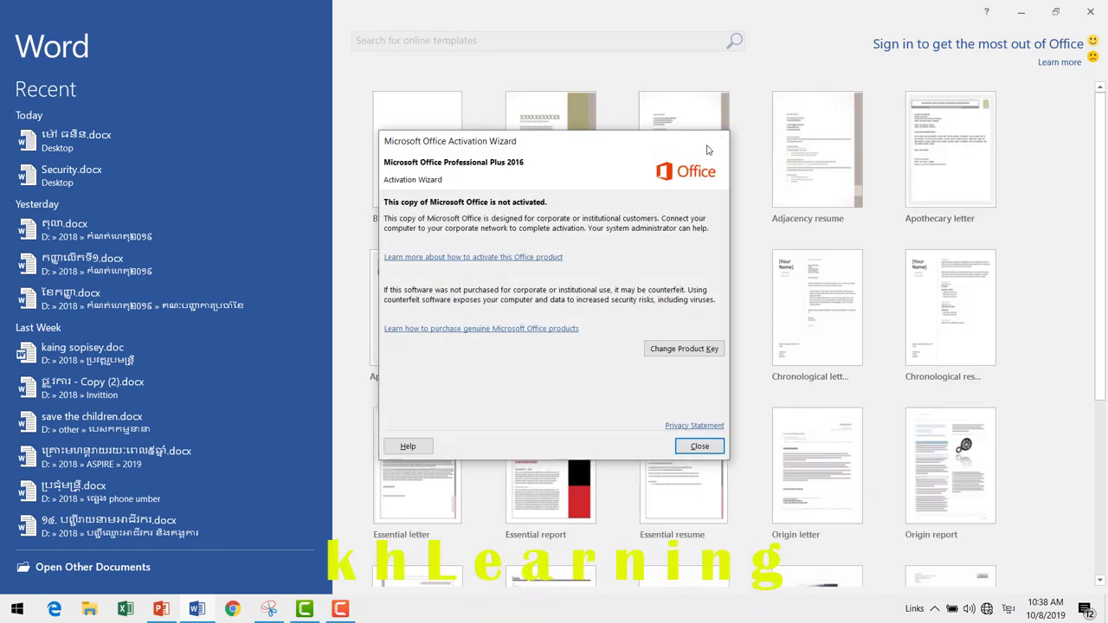
left_click(717, 140)
left_click(447, 141)
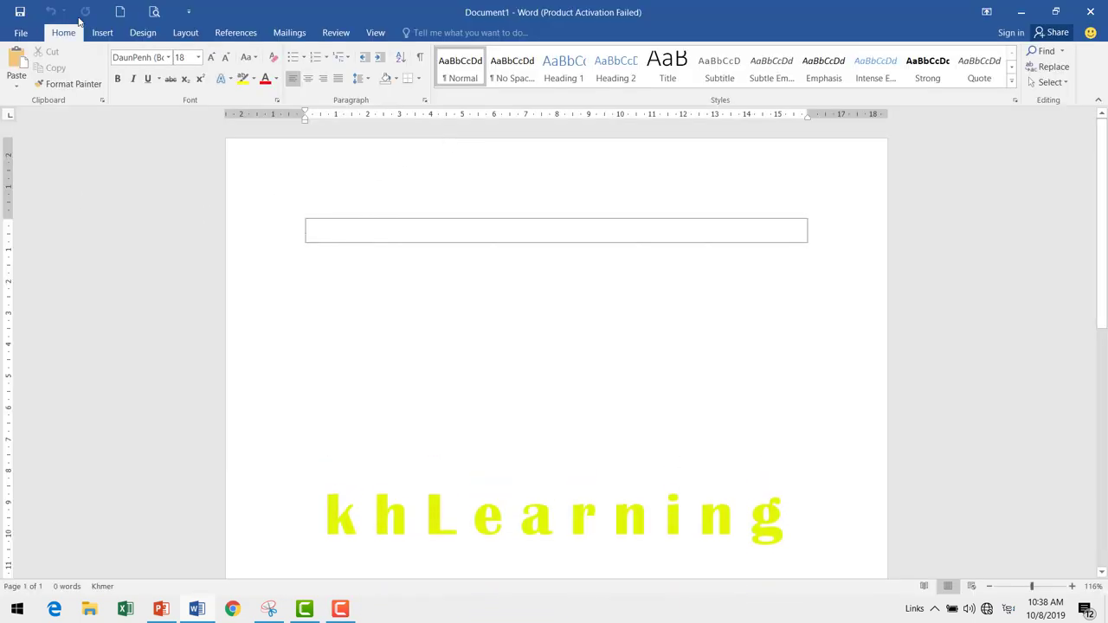
- Verify Page Setup's Paper tab shows A4, cancel the dialog, and close Word
left_click(187, 35)
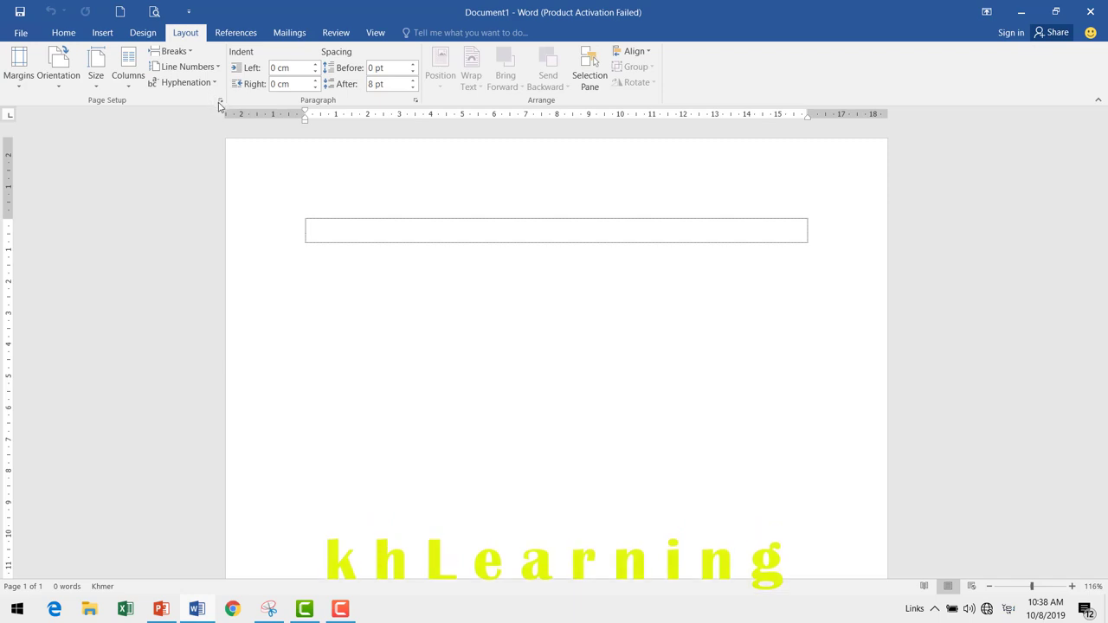
left_click(220, 101)
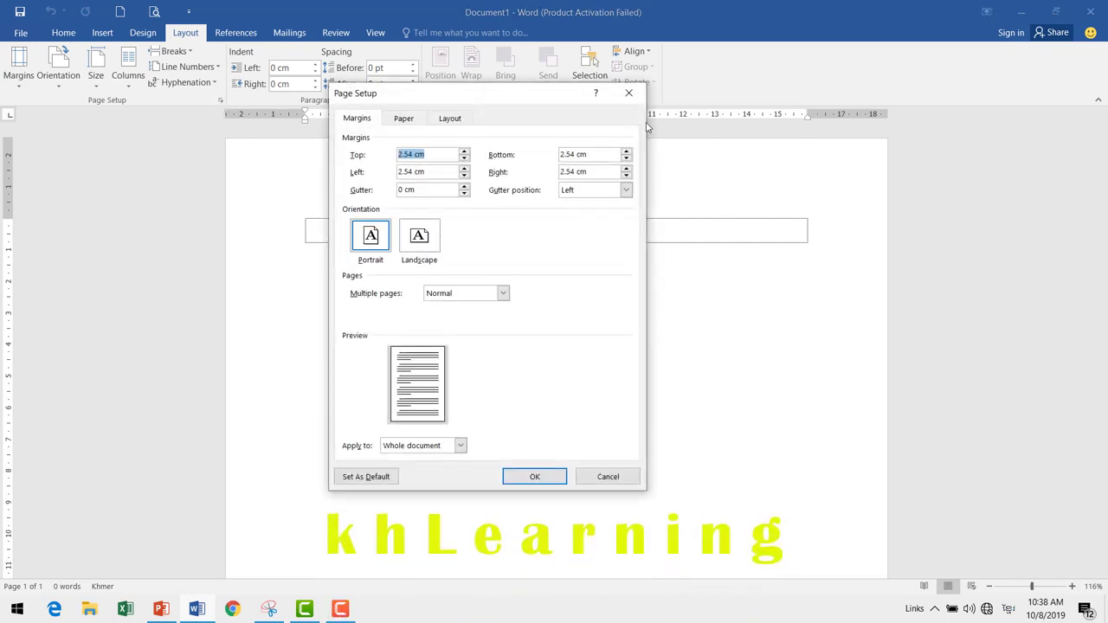
key("Escape")
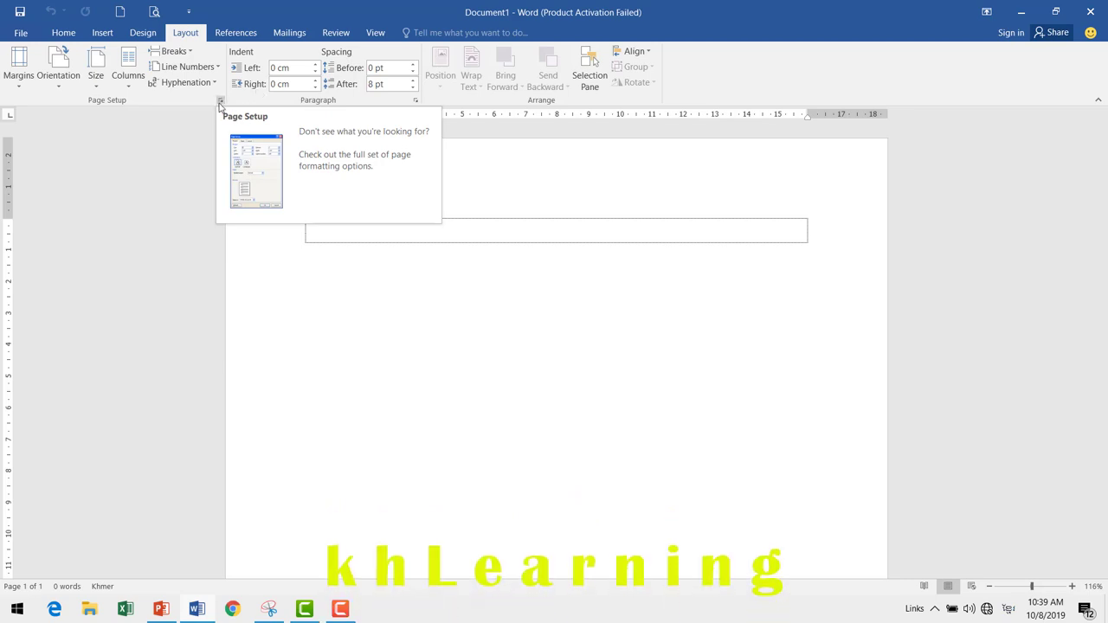
left_click(220, 100)
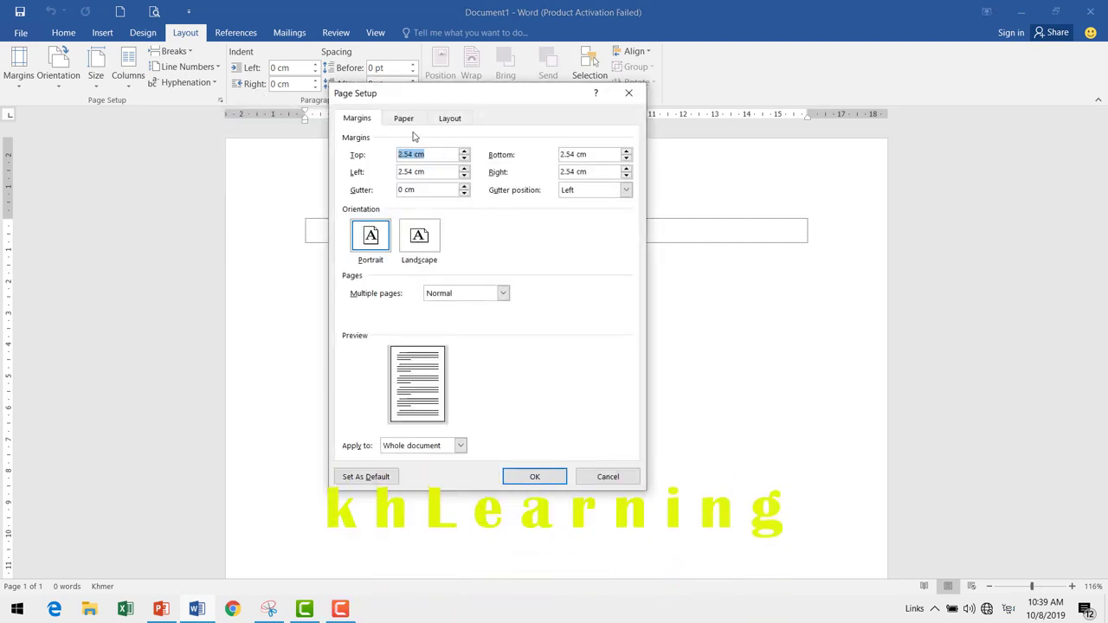
left_click(413, 122)
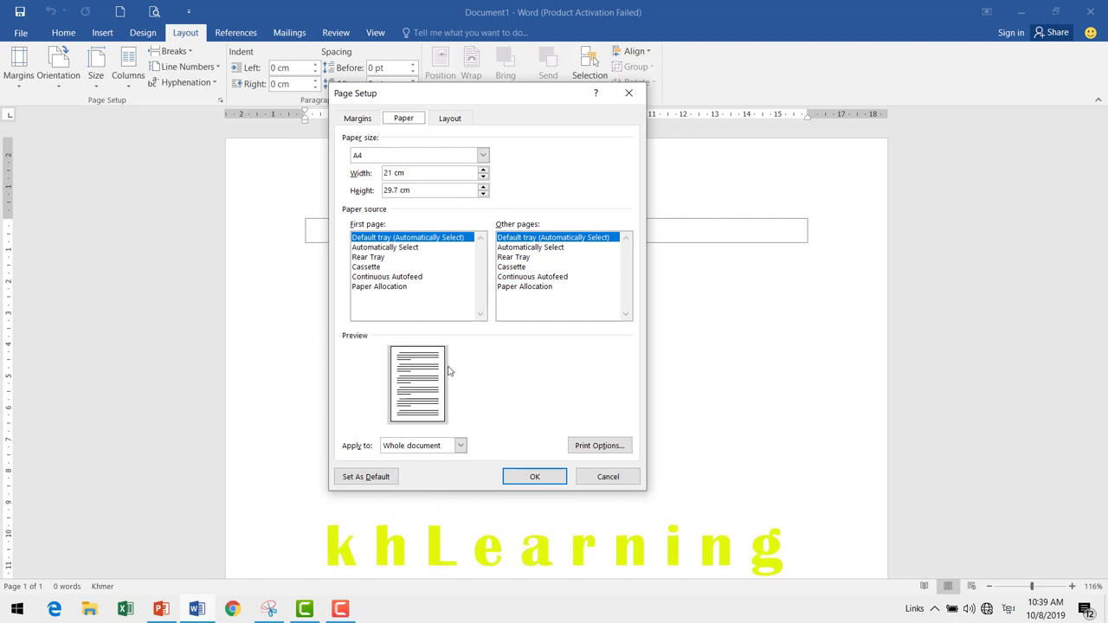
left_click(623, 482)
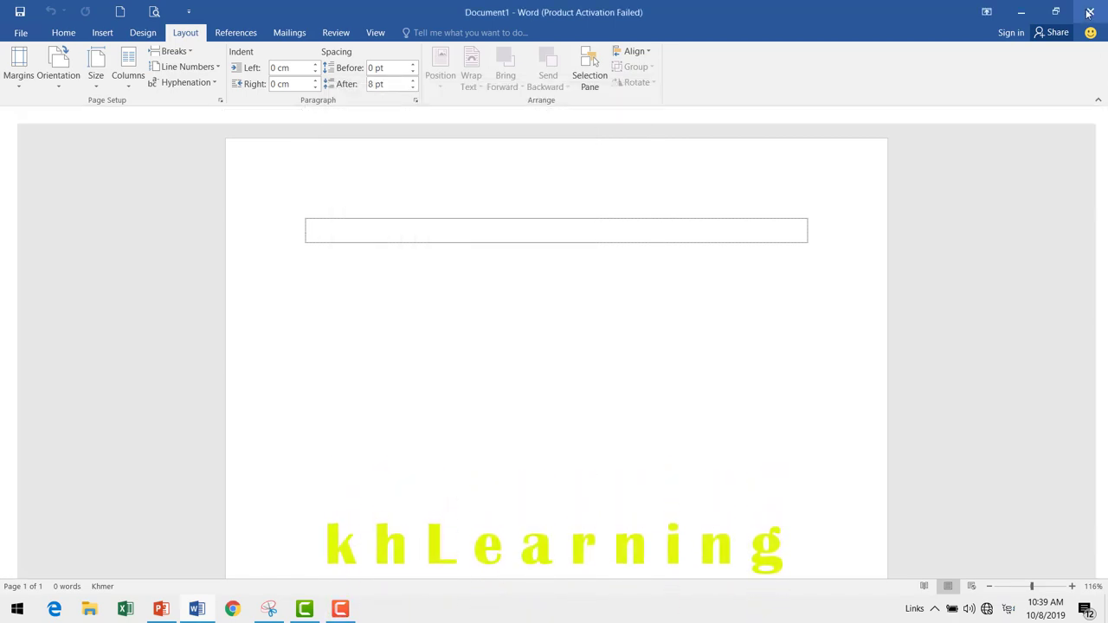
left_click(1089, 12)
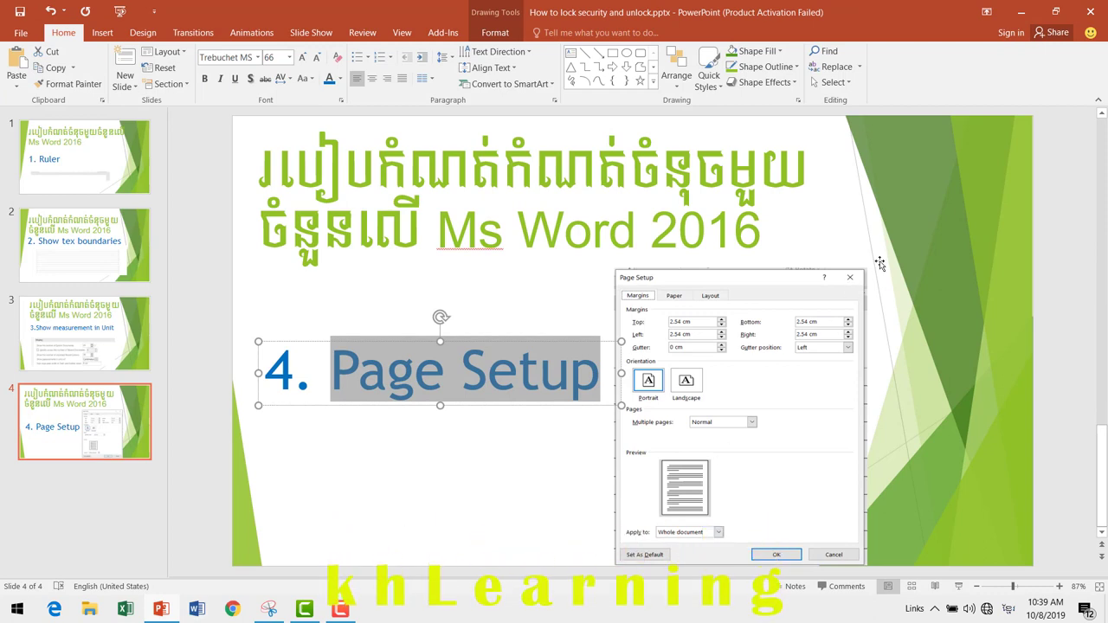
- Scroll the presentation back to slide 1, '1. Ruler'
left_click_drag(1105, 450, 1107, 160)
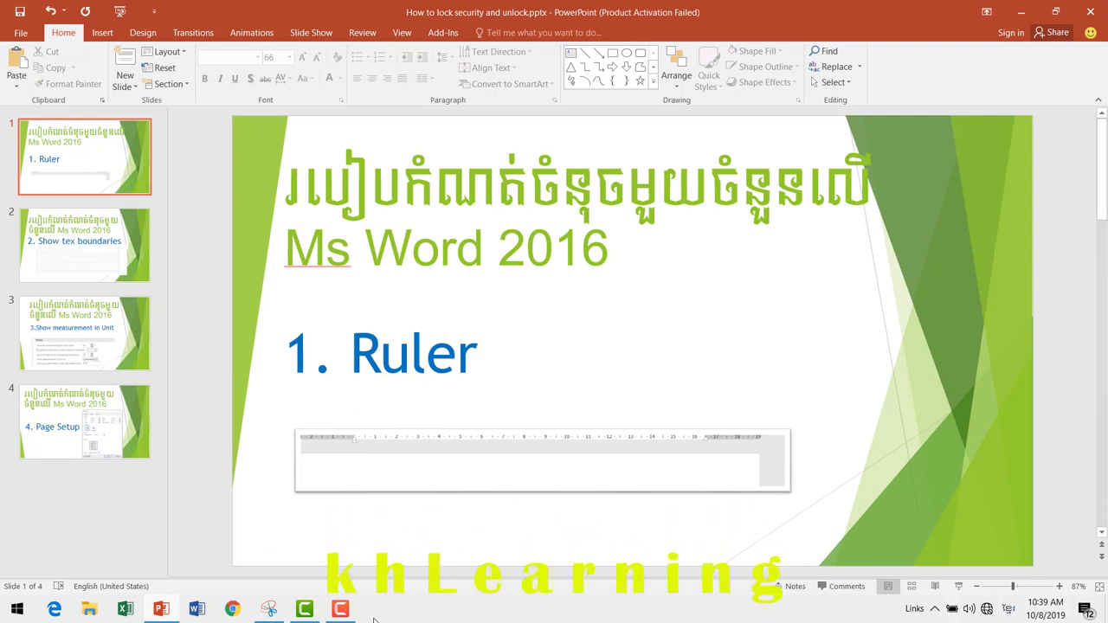
left_click(346, 608)
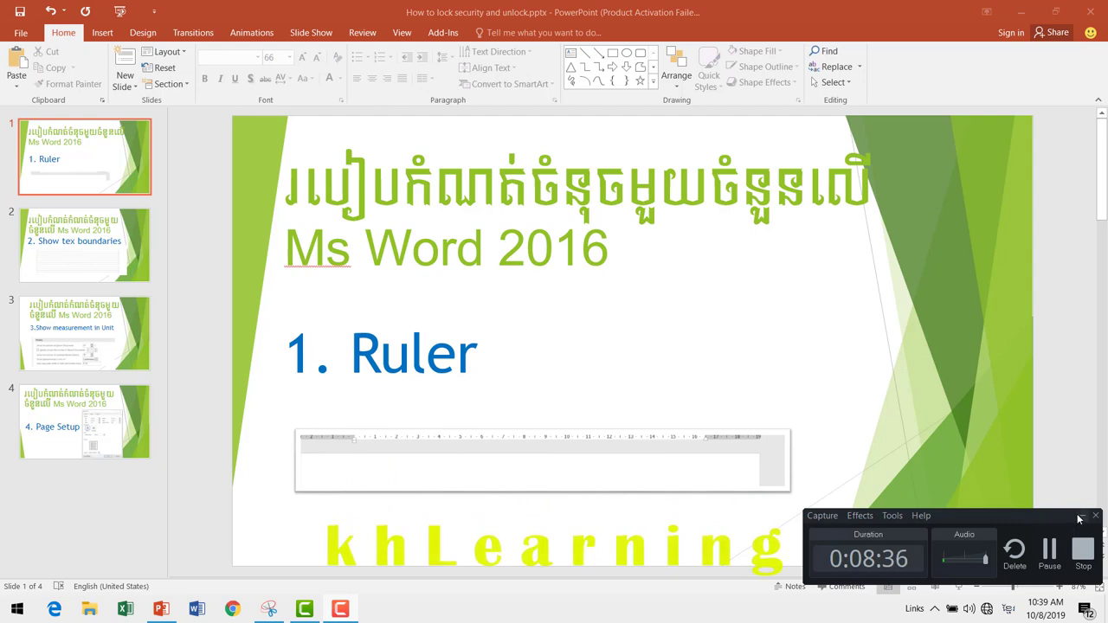
left_click(1080, 517)
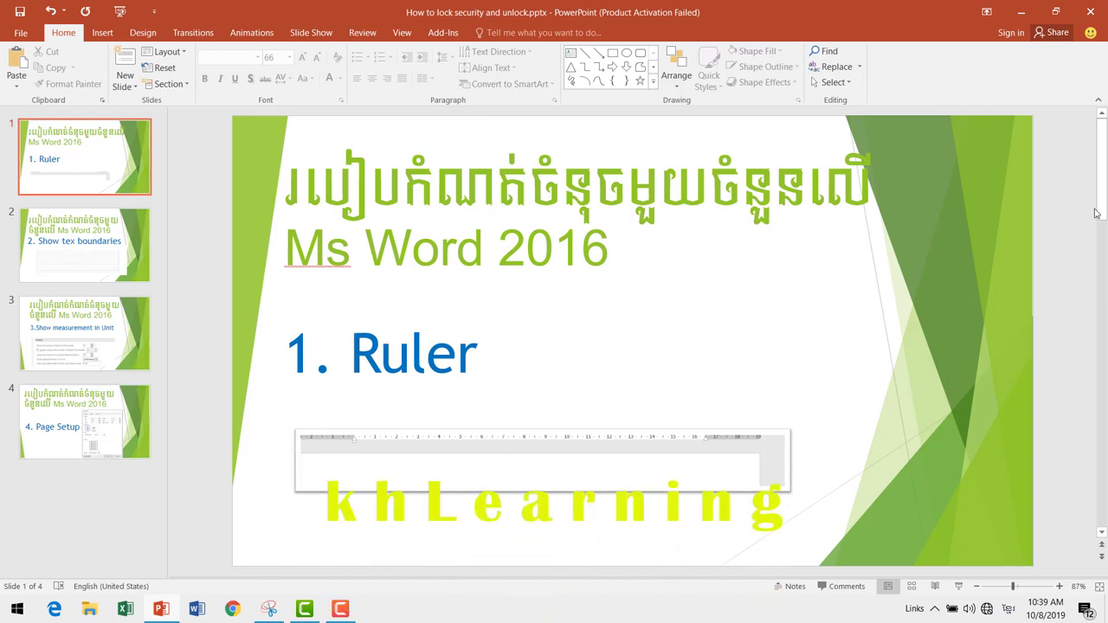
left_click(1104, 184)
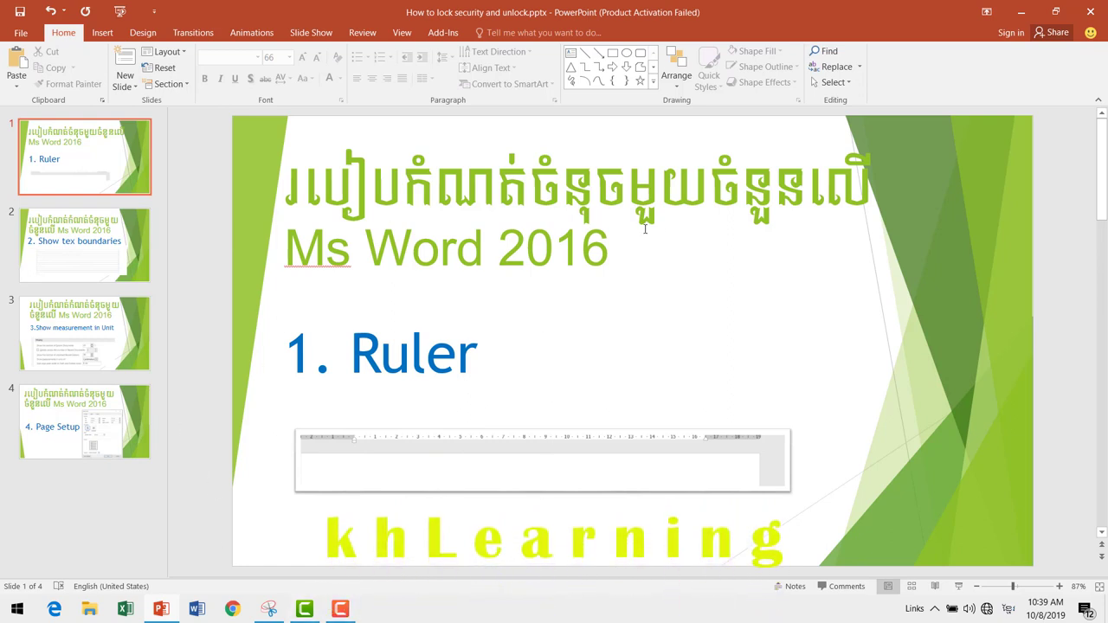
left_click(340, 609)
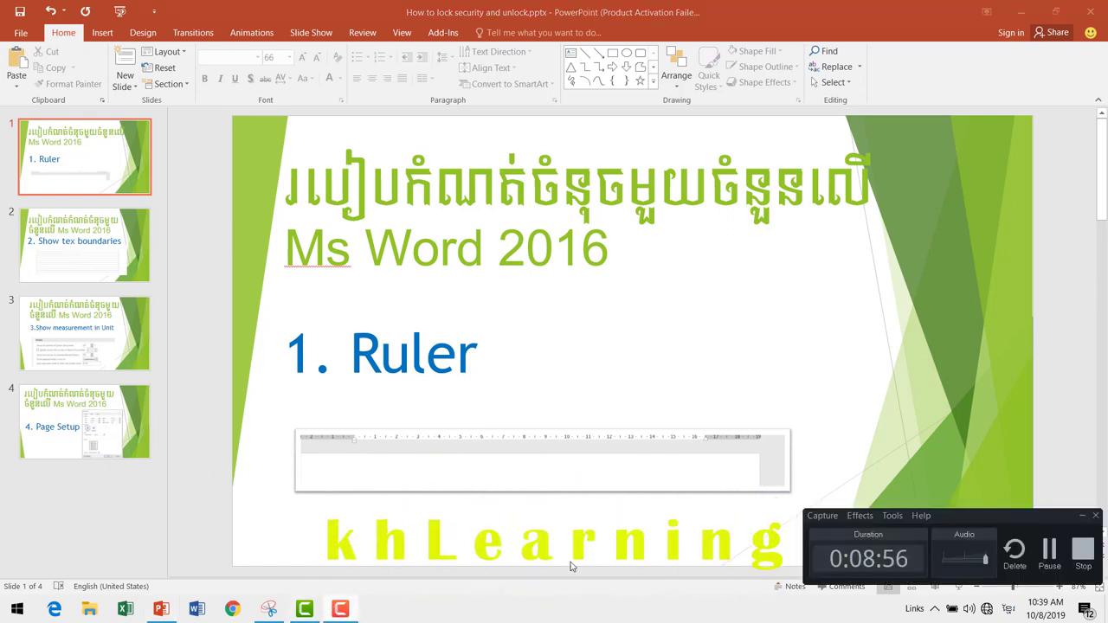